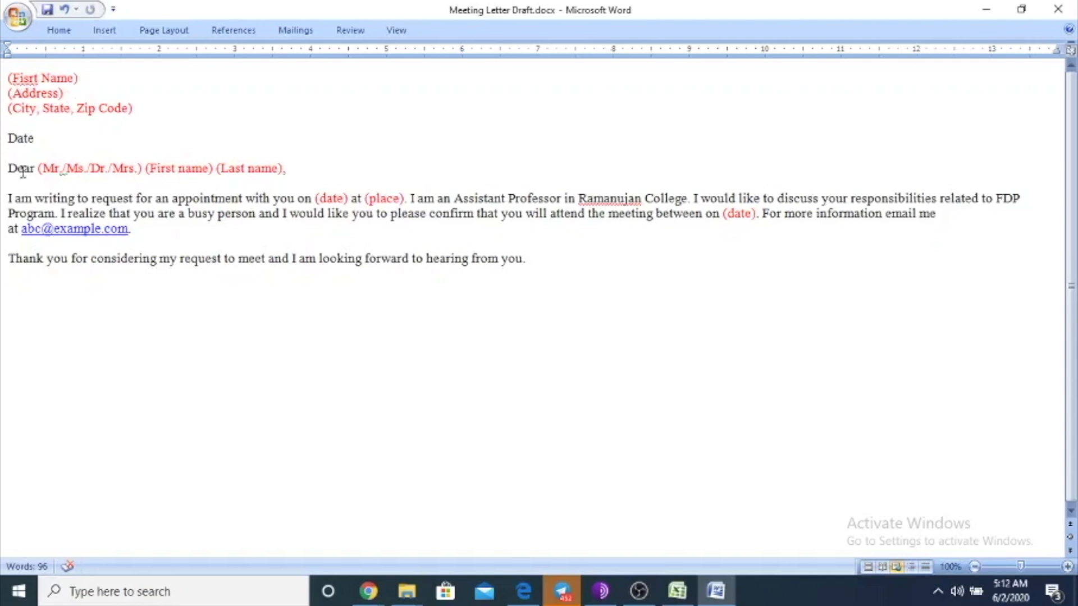
drag(8, 199, 131, 232)
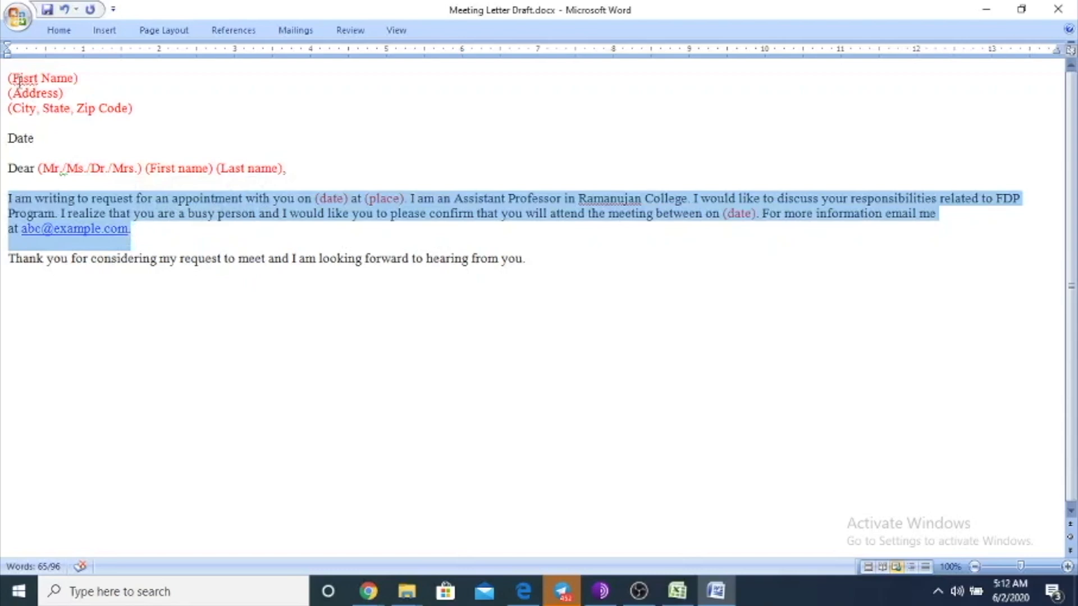
drag(13, 77, 135, 105)
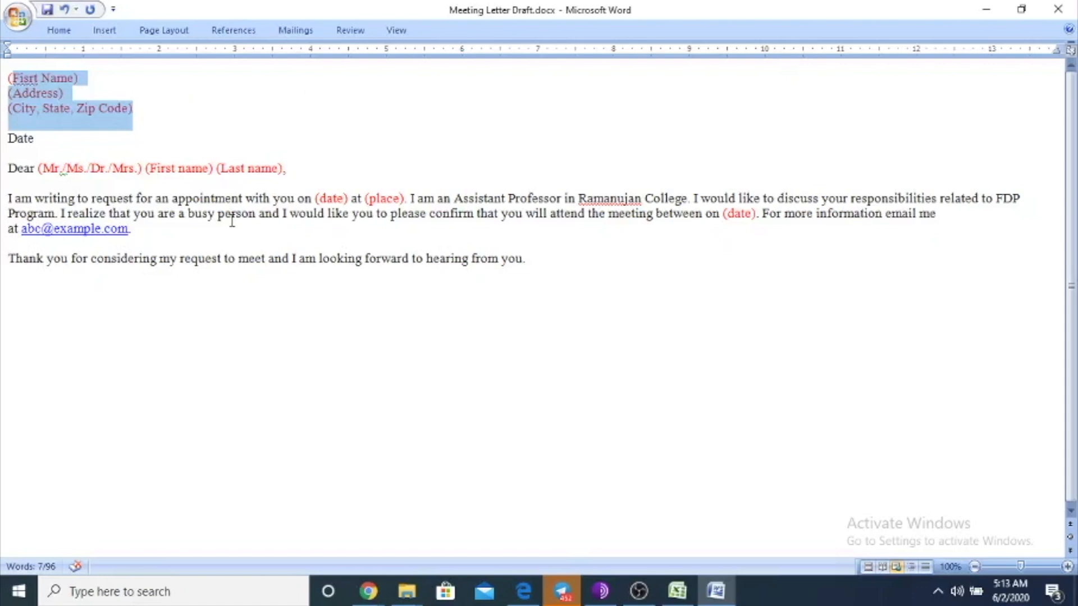
click(177, 97)
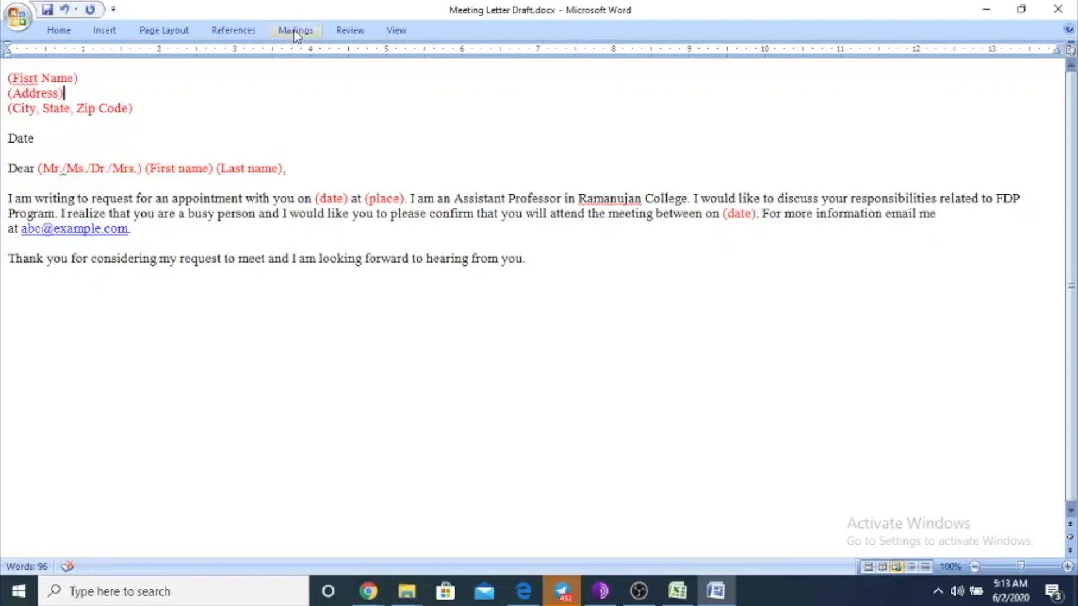
Step: Start the step-by-step mail merge wizard for letters, use the current document, and advance to recipient selection
click(296, 31)
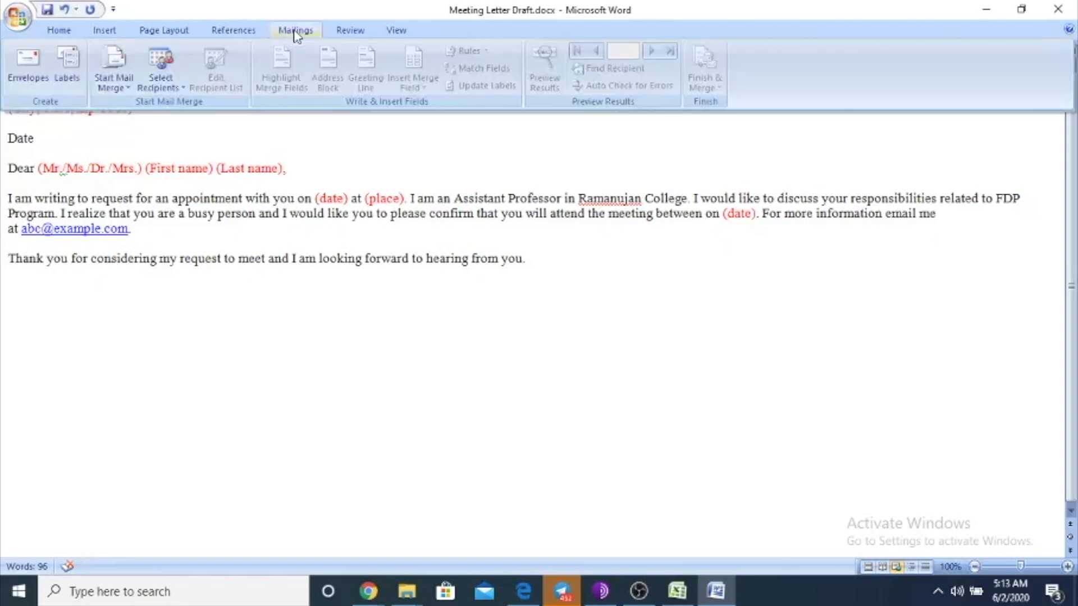
click(116, 87)
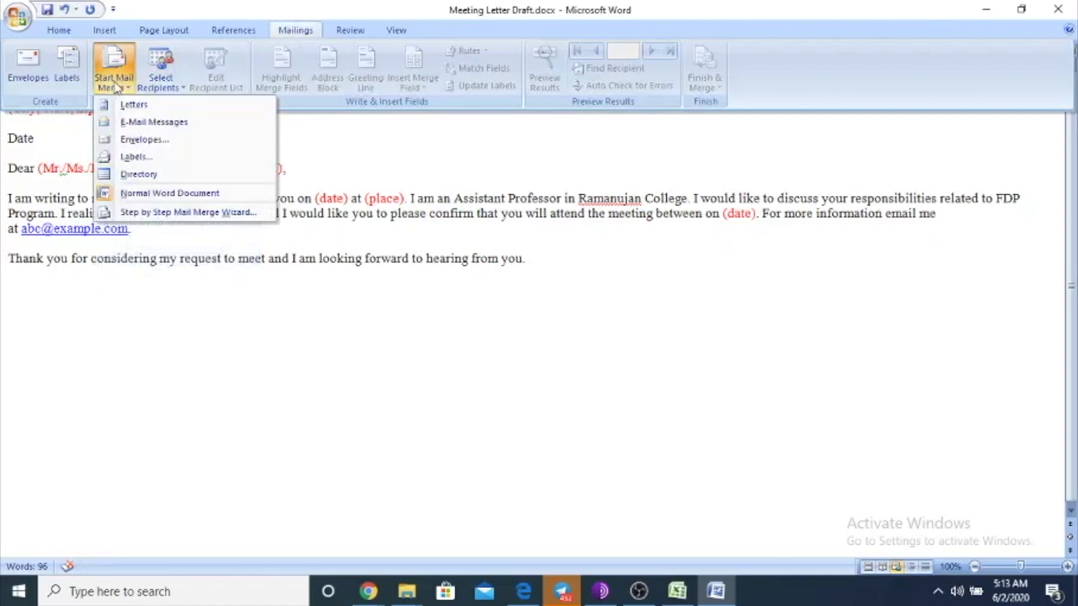
click(145, 212)
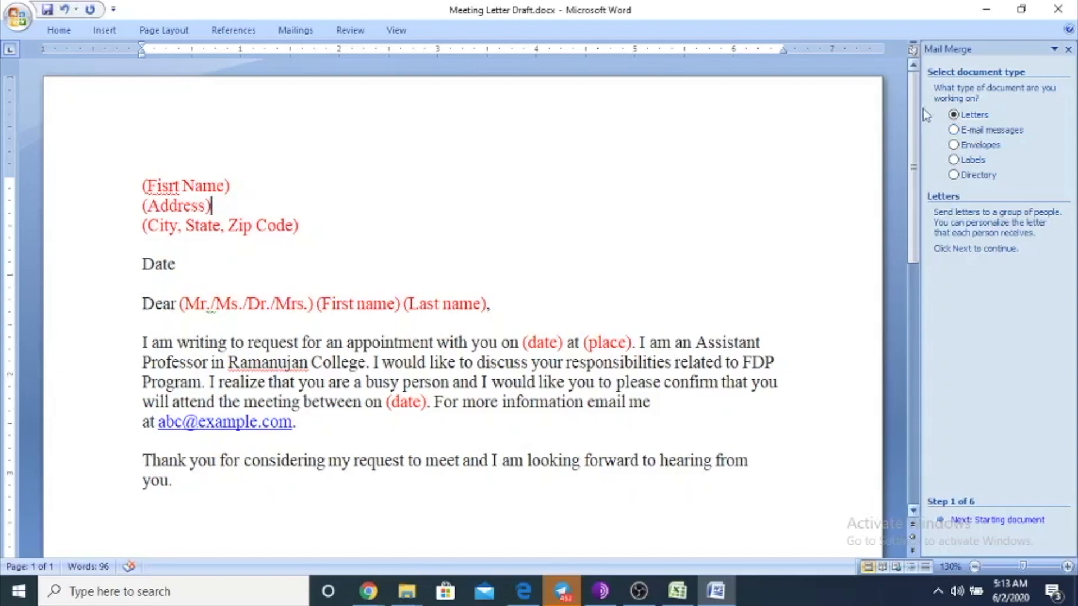
click(989, 521)
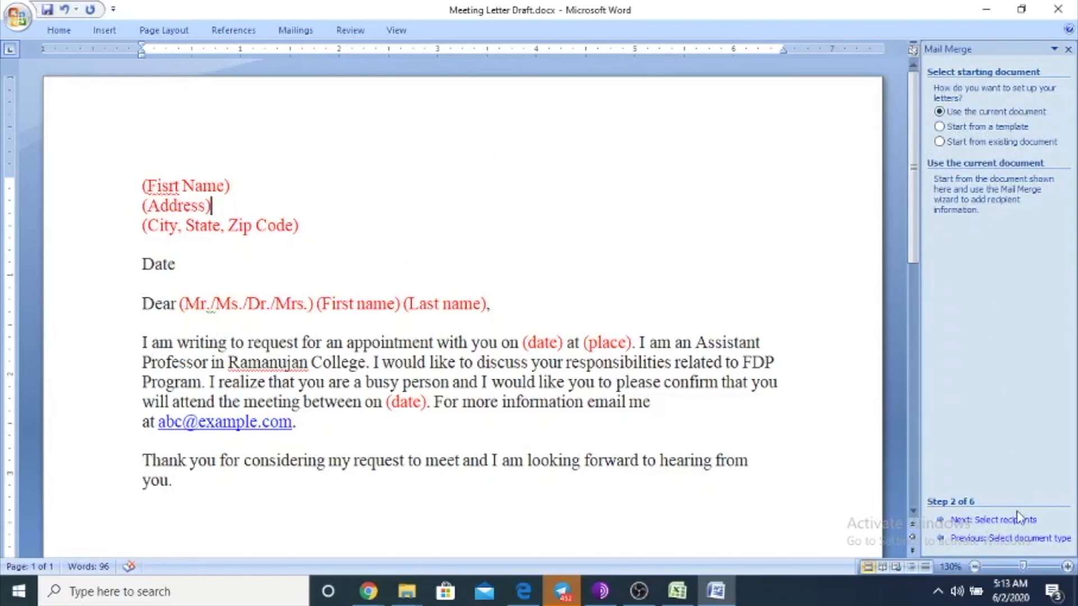
click(993, 521)
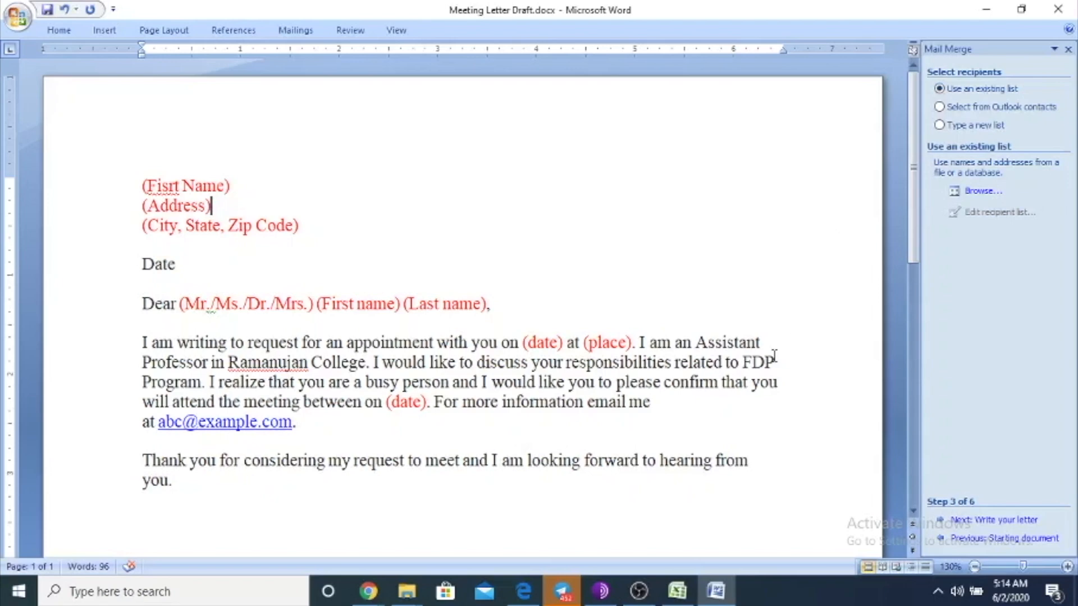
click(679, 599)
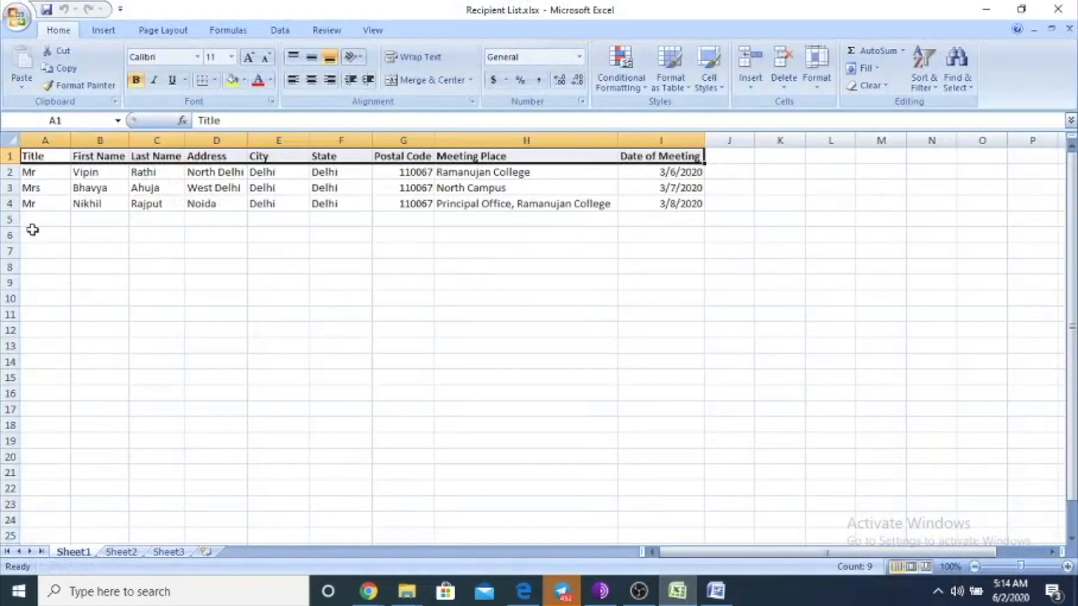
key(alt+Tab)
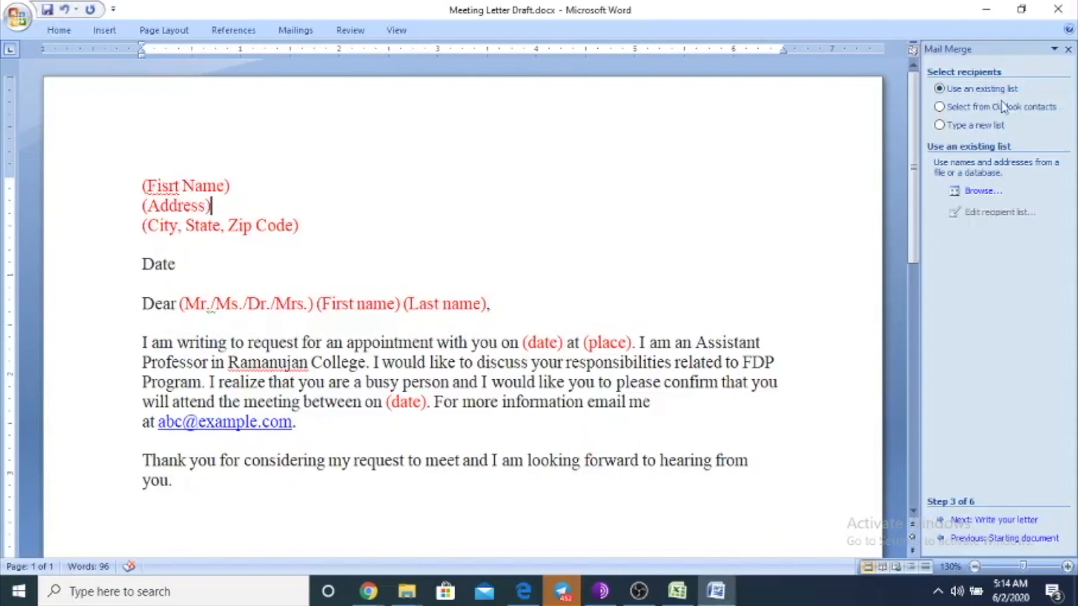
click(966, 126)
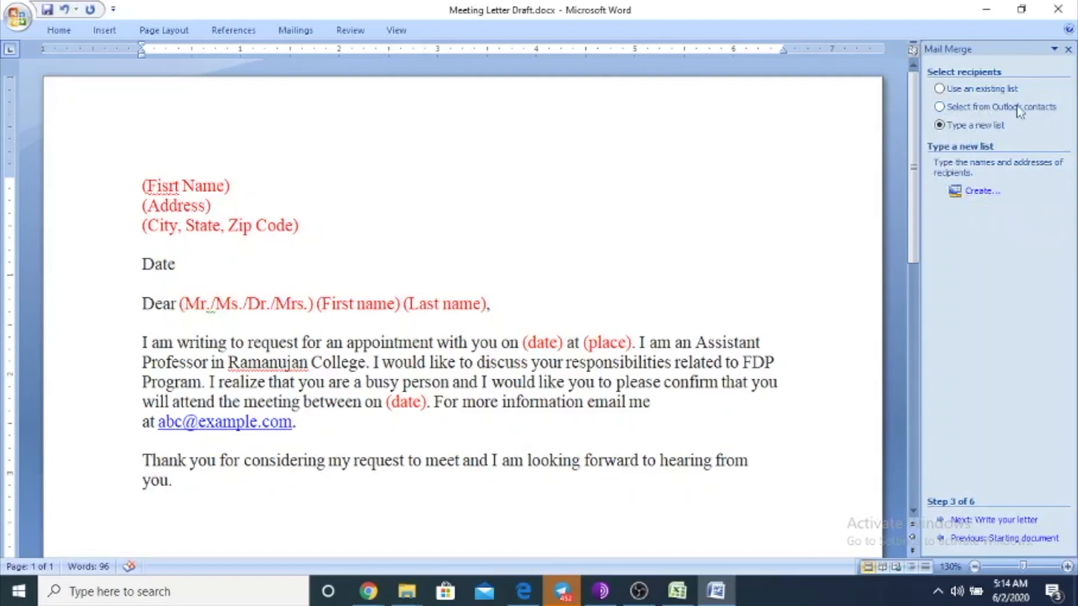
click(958, 91)
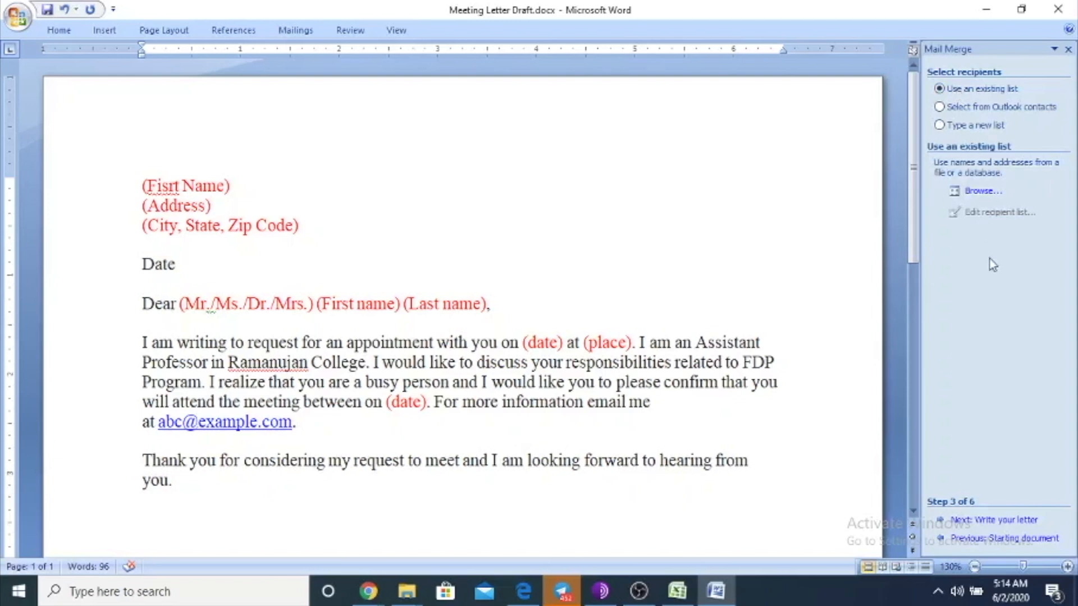
Step: Use Sheet1 of Recipient List.xlsx from the Desktop as the recipient list with all recipients, and advance to writing the letter
click(990, 520)
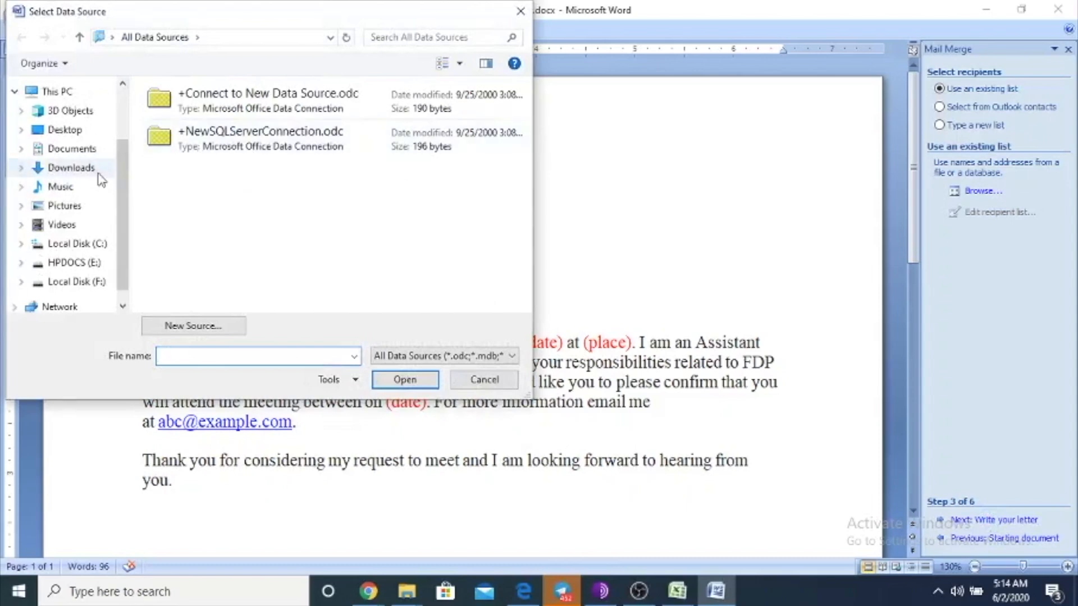
click(84, 133)
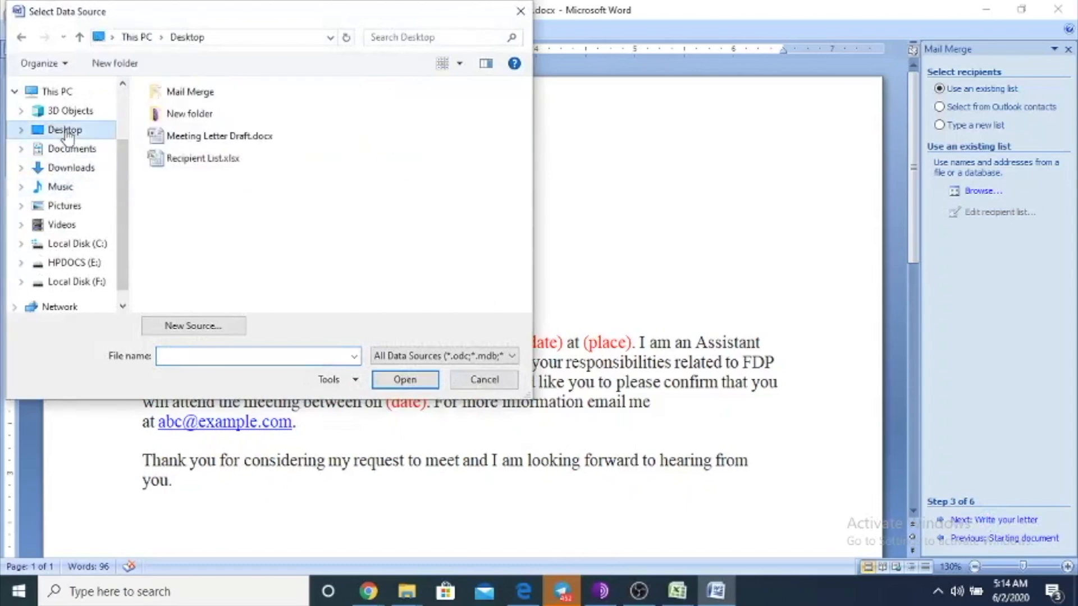
double_click(181, 159)
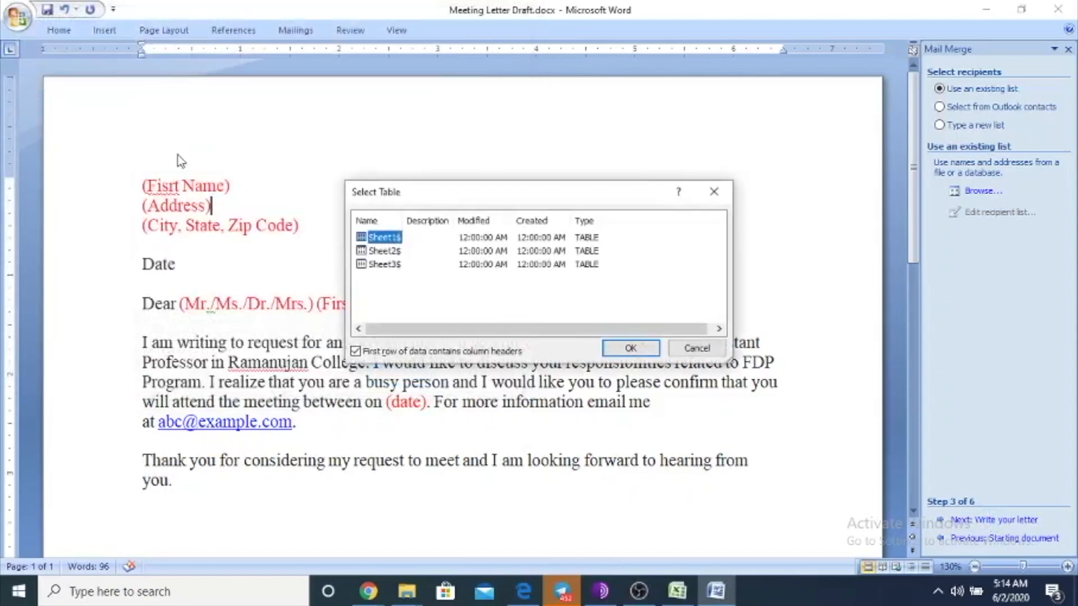
click(627, 350)
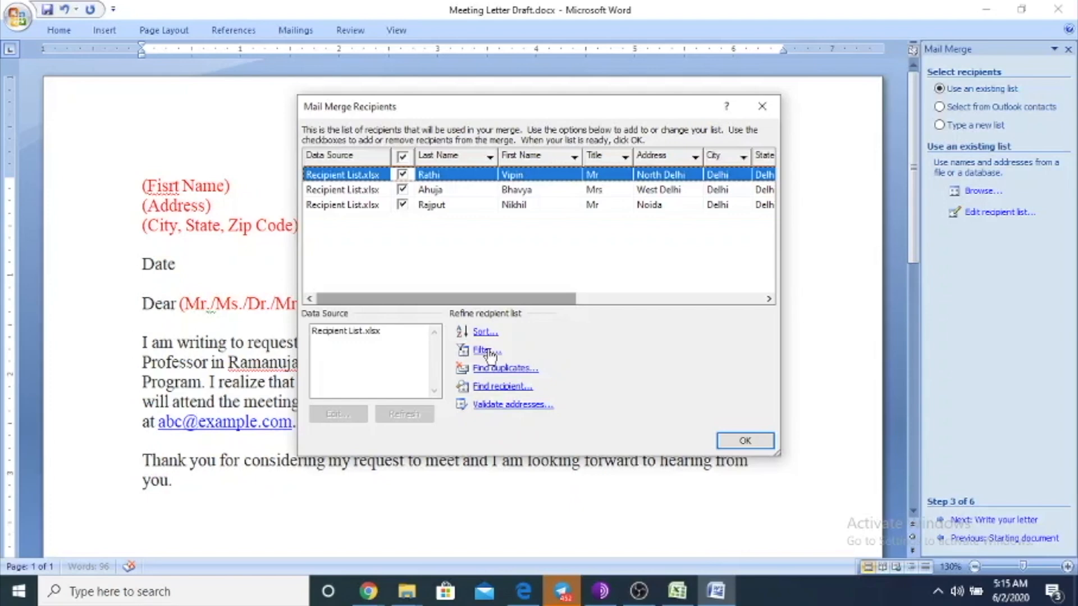
click(745, 440)
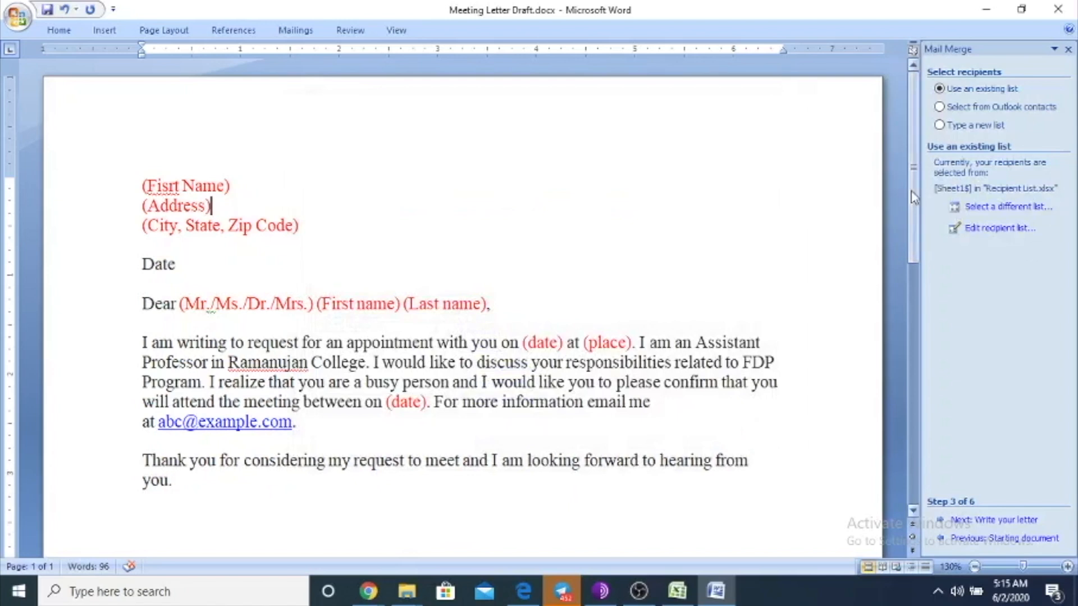
click(1001, 521)
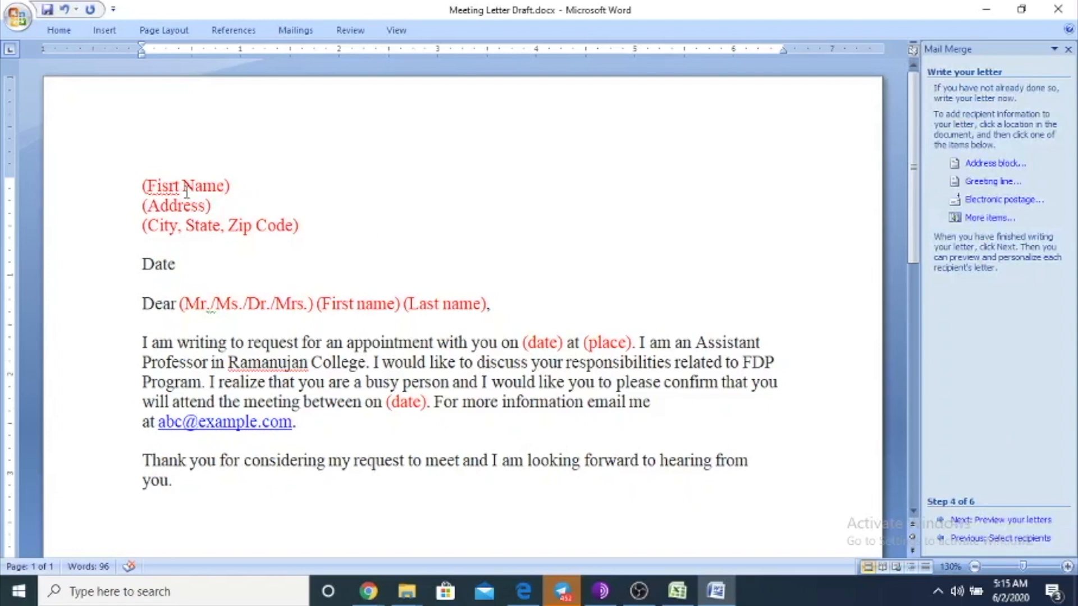
Step: Replace the "(Fisrt Name)" placeholder on the letter's first line with the First Name merge field
drag(142, 184, 229, 185)
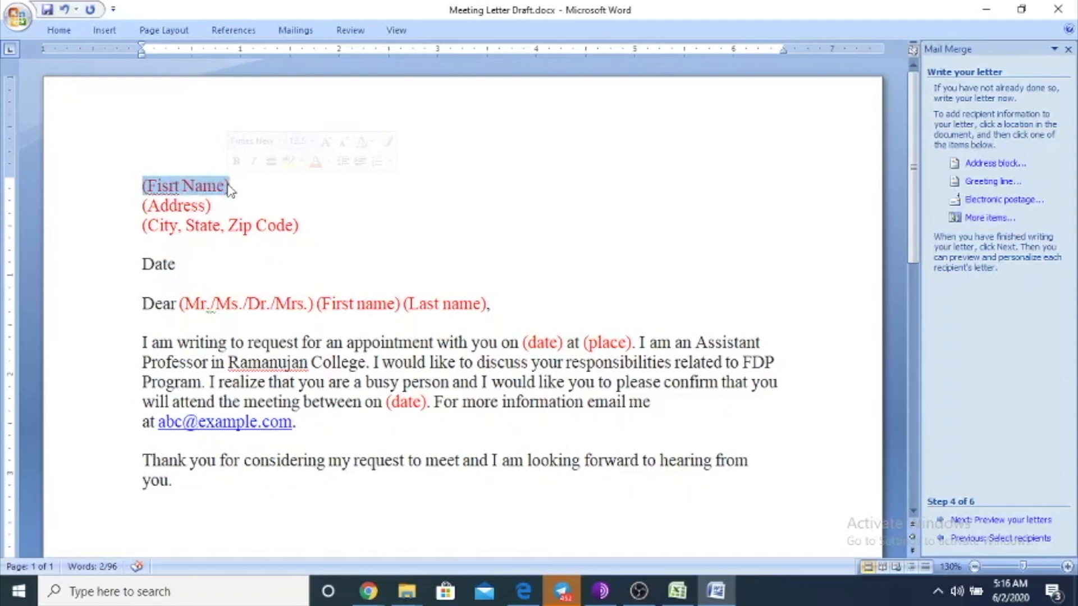
click(989, 220)
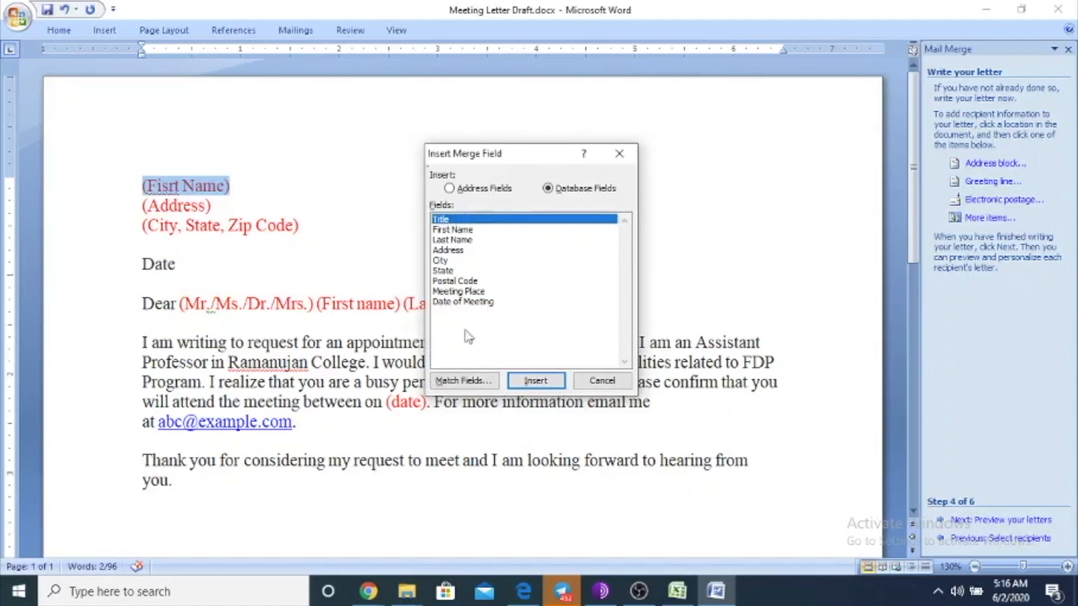
click(677, 591)
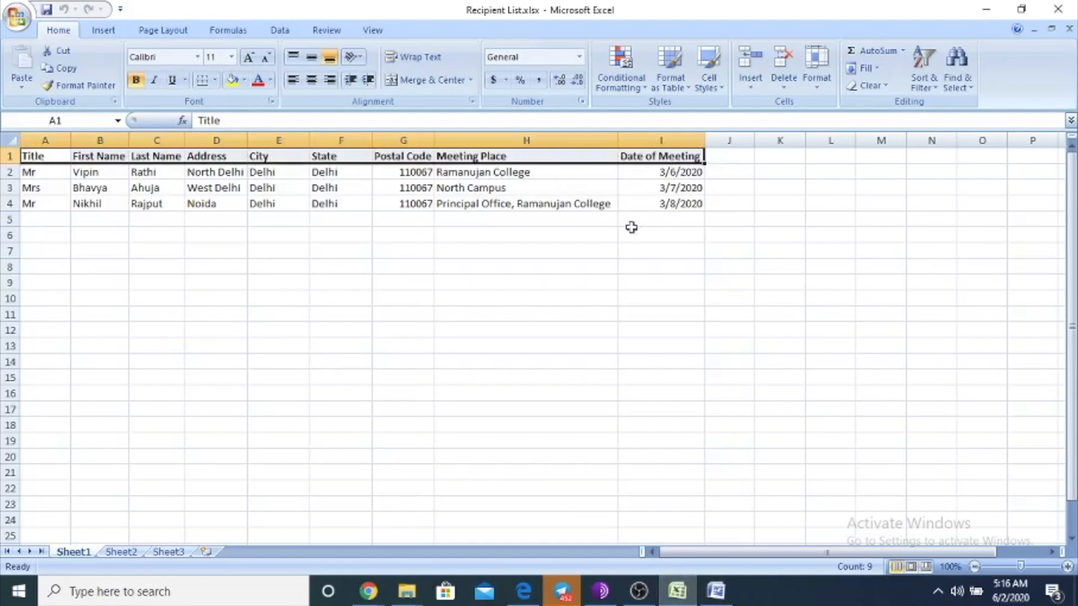
click(717, 591)
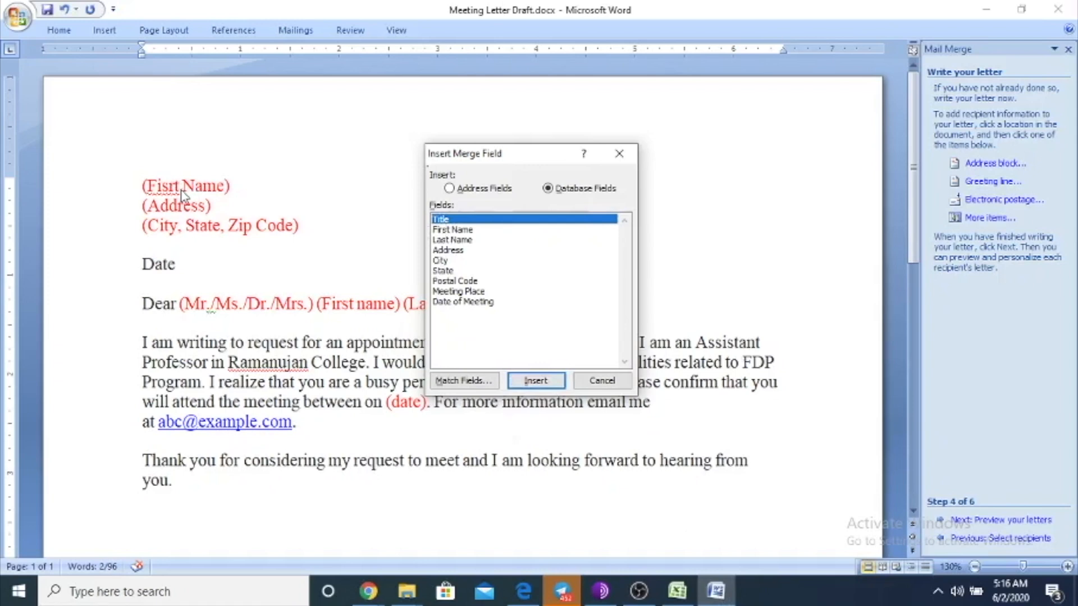
click(455, 230)
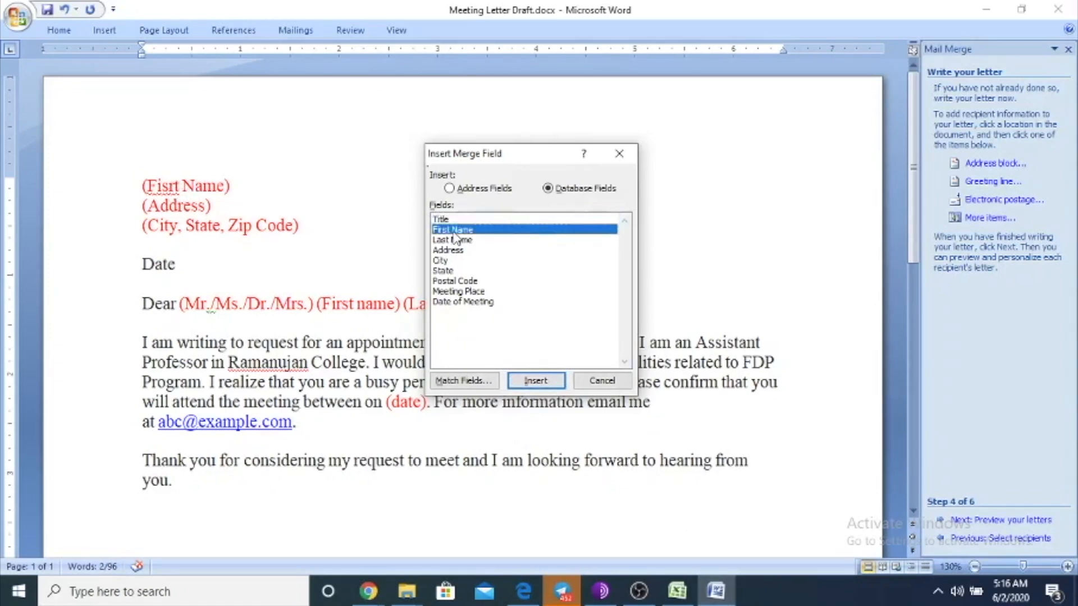
click(536, 381)
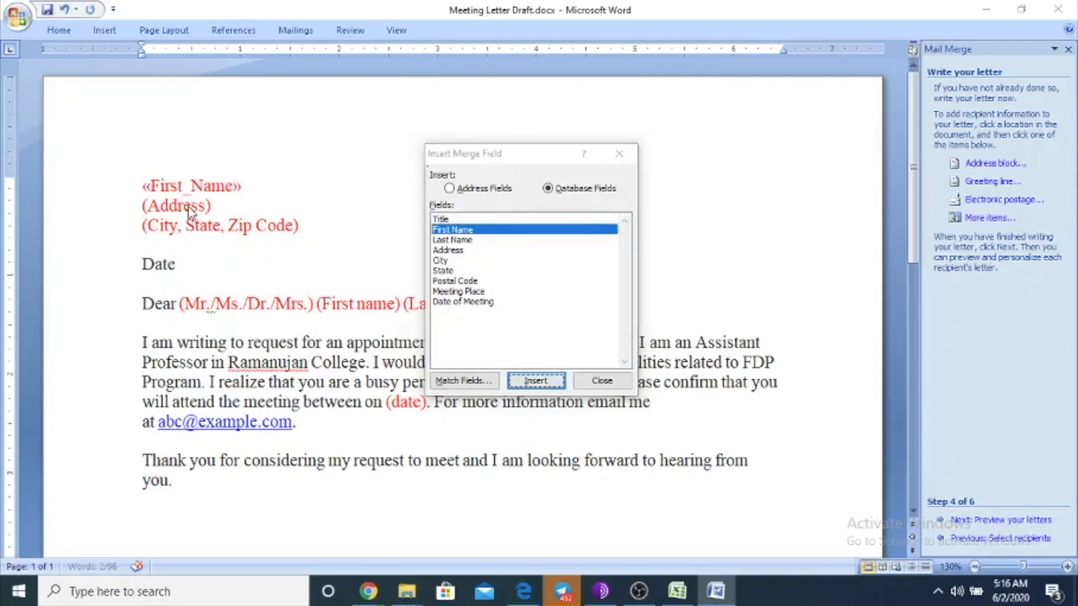
click(592, 384)
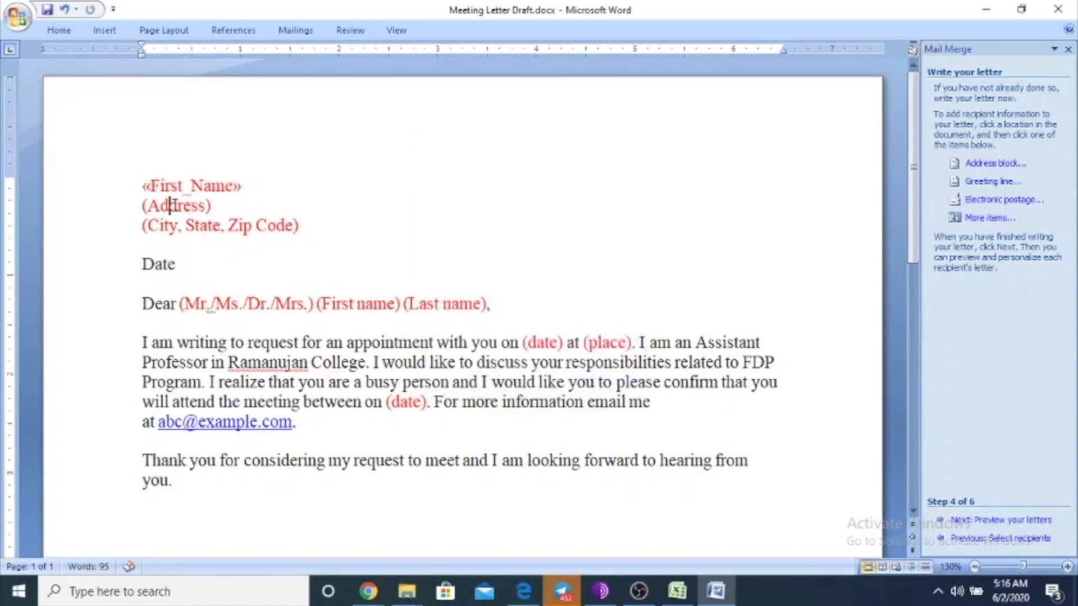
Step: Insert an address block in the "(Address)" line with title, short first name, middle initial, surname and suffix format, plus the postal address
click(988, 164)
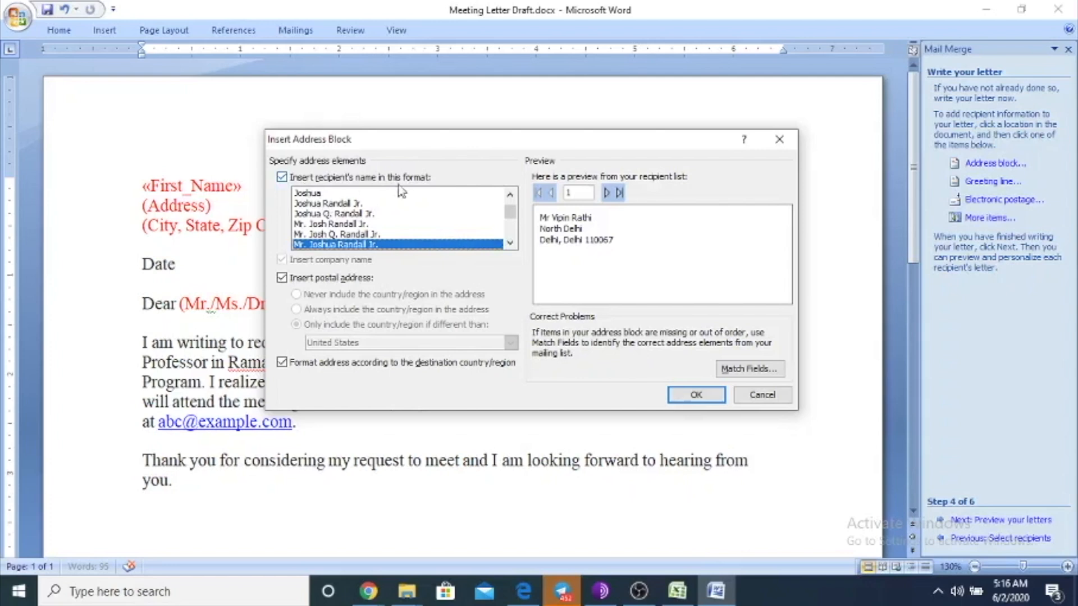
click(311, 194)
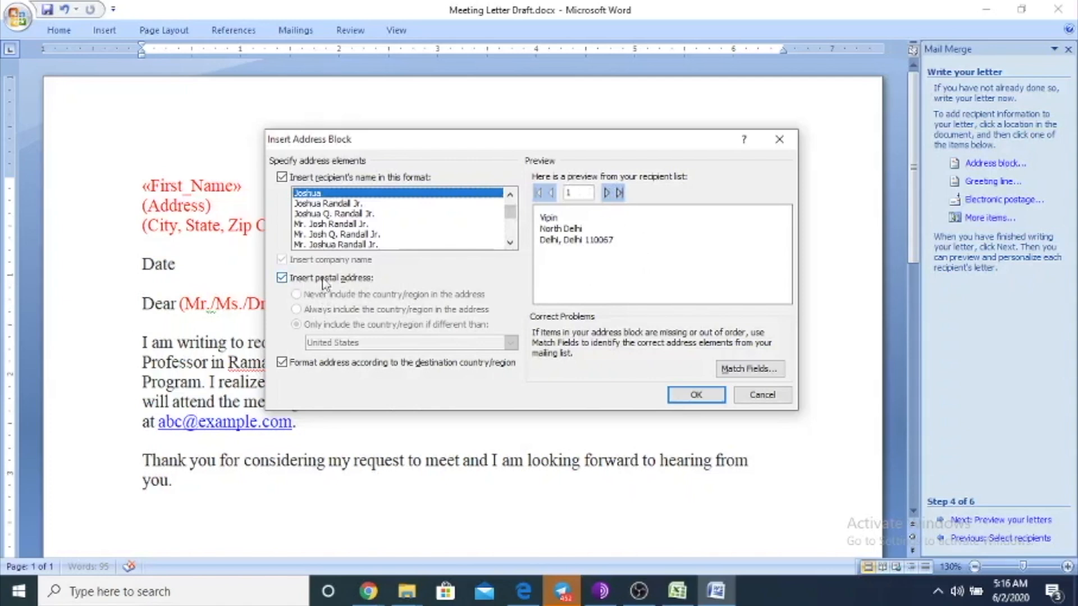
click(283, 283)
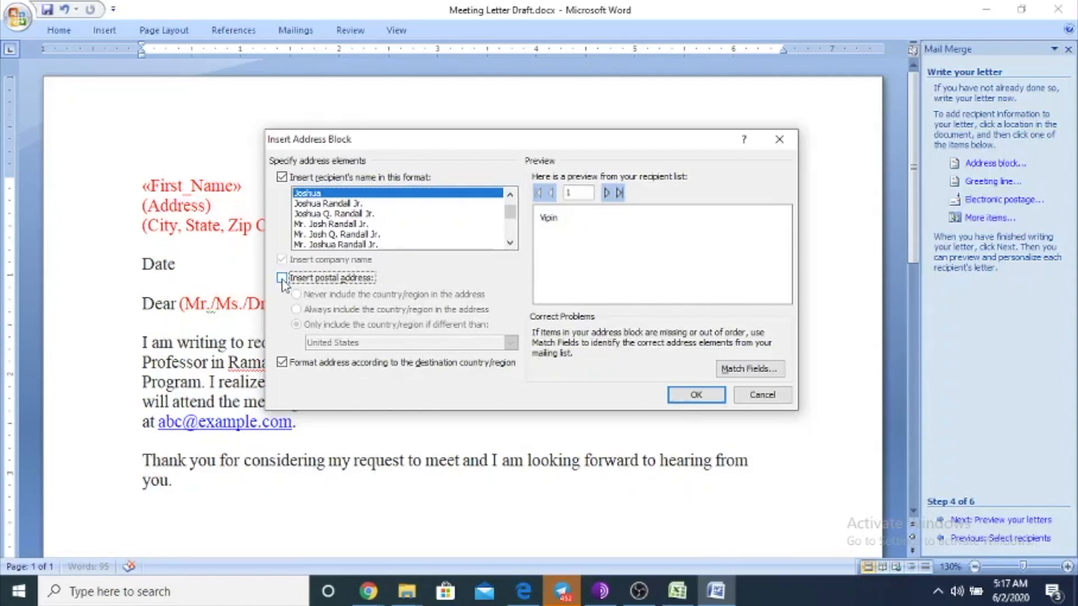
click(284, 282)
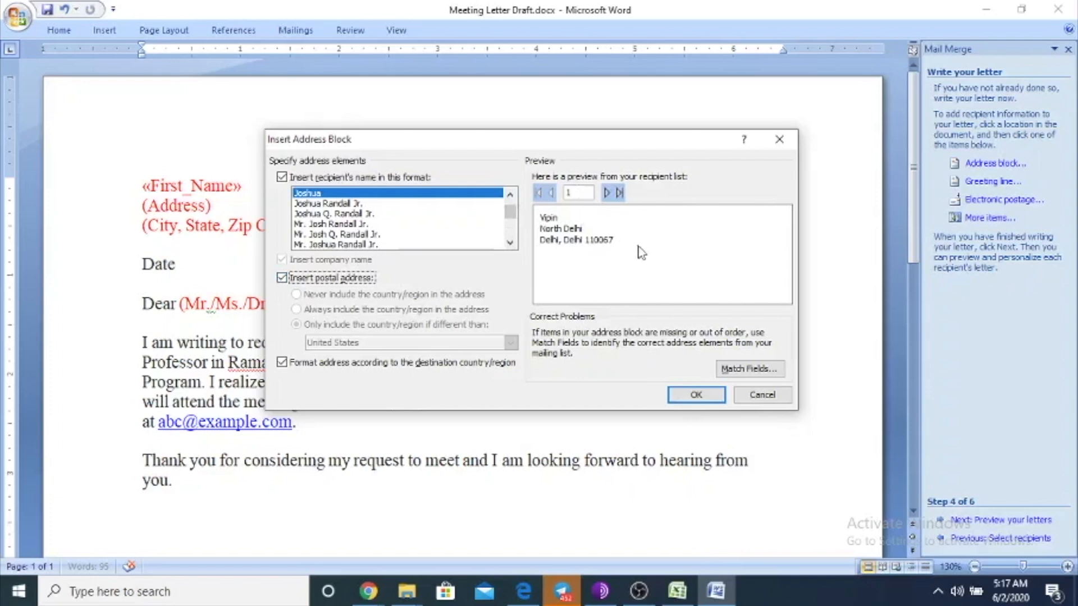
click(338, 234)
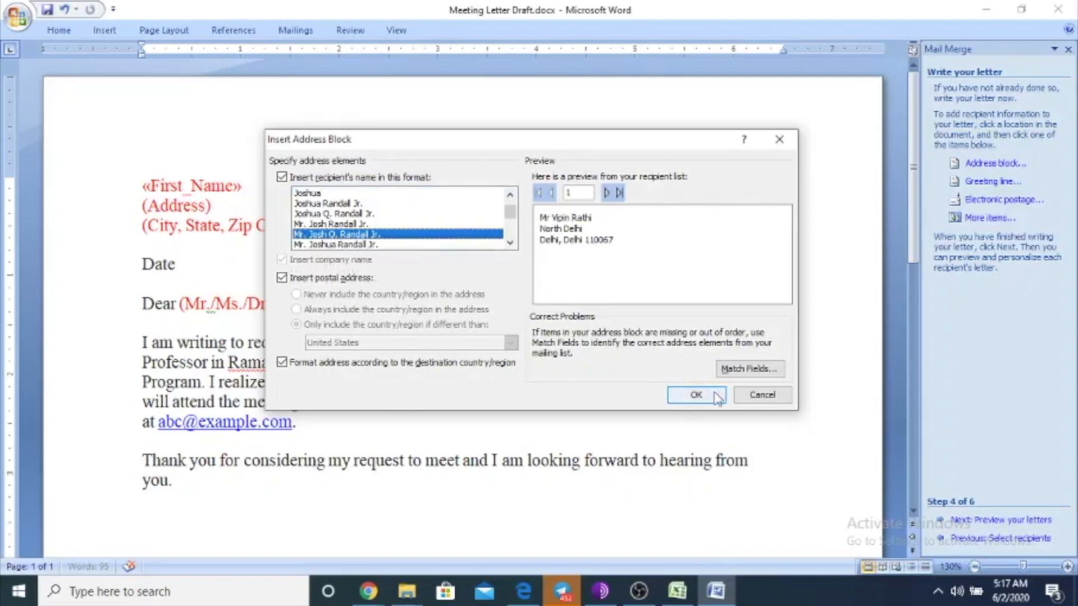
click(696, 395)
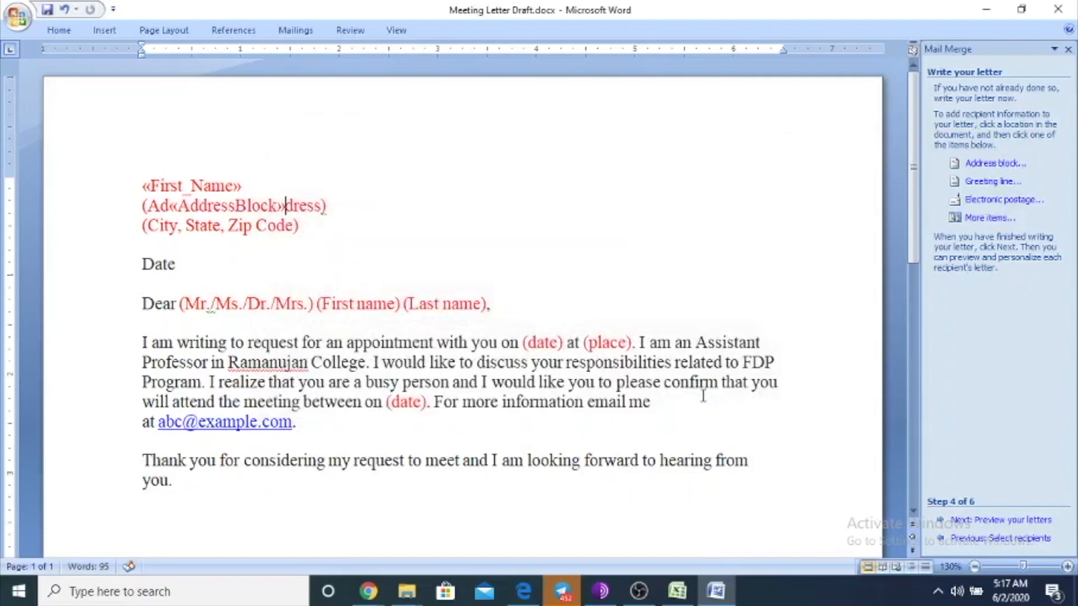
Step: Delete the leftover "(Ad" and "dress)" placeholder text around the address block field
key(Delete)
key(Delete)
key(Delete)
key(Delete)
key(Delete)
key(Delete)
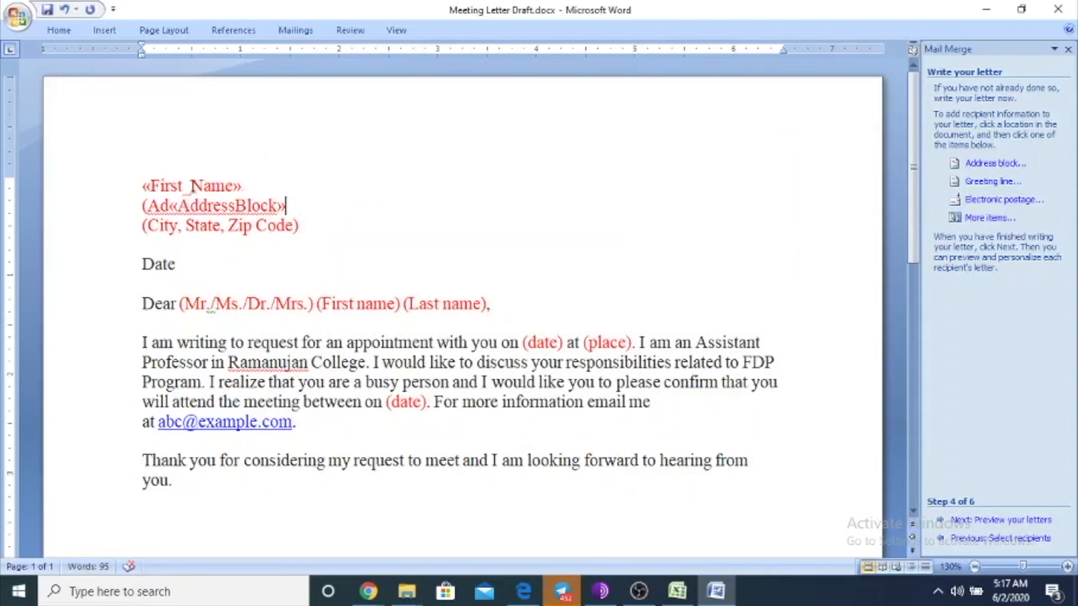
click(169, 206)
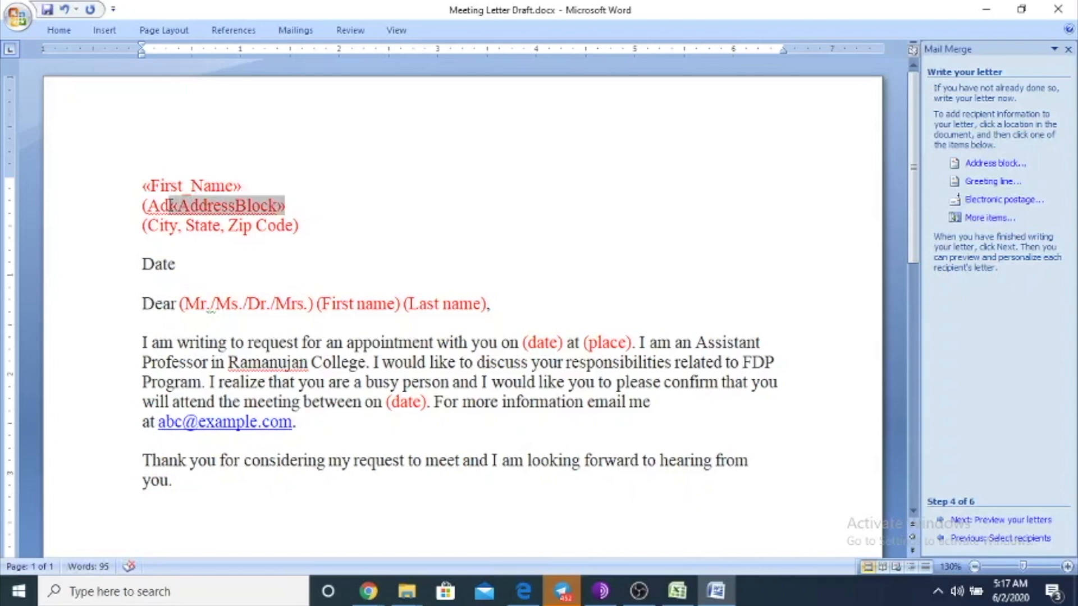
click(143, 206)
key(Delete)
key(Delete)
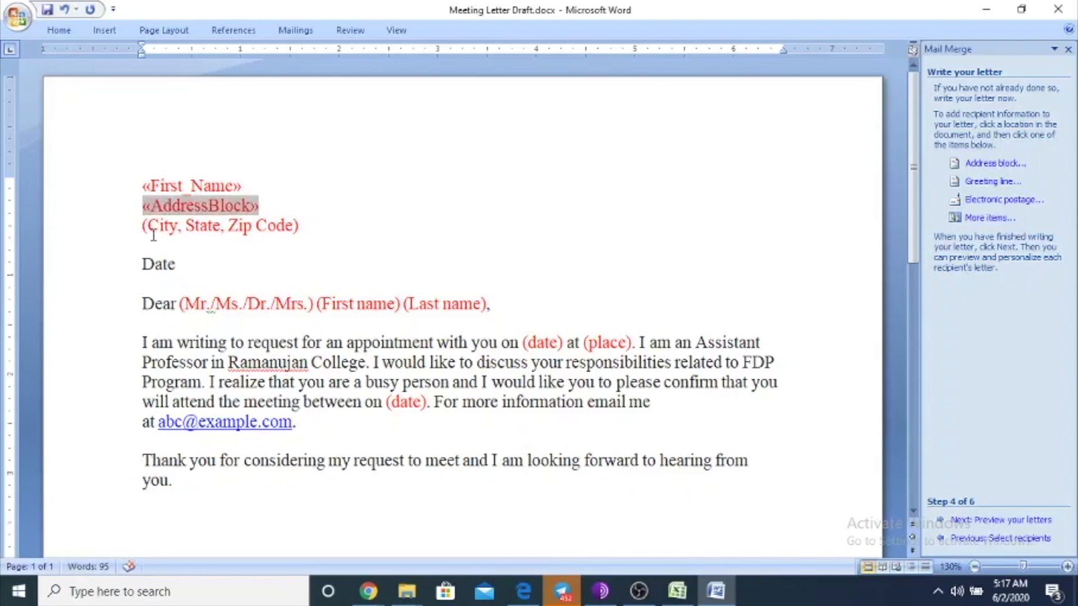
Step: Replace the "(City, State, Zip Code)" placeholder line with the City, State and Postal Code merge fields
click(145, 226)
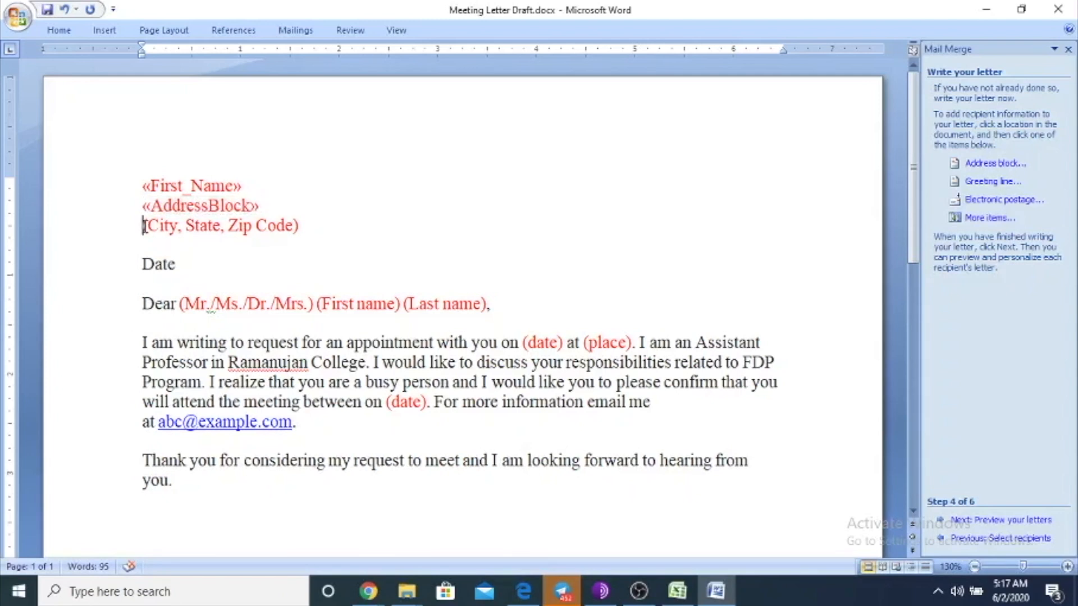
drag(144, 226, 301, 234)
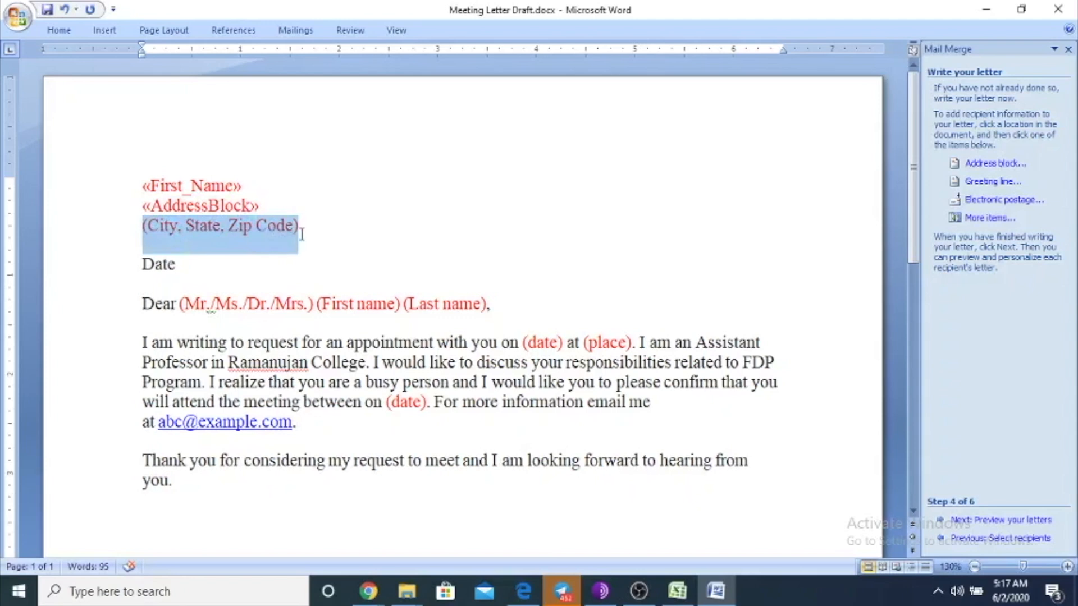
key(Delete)
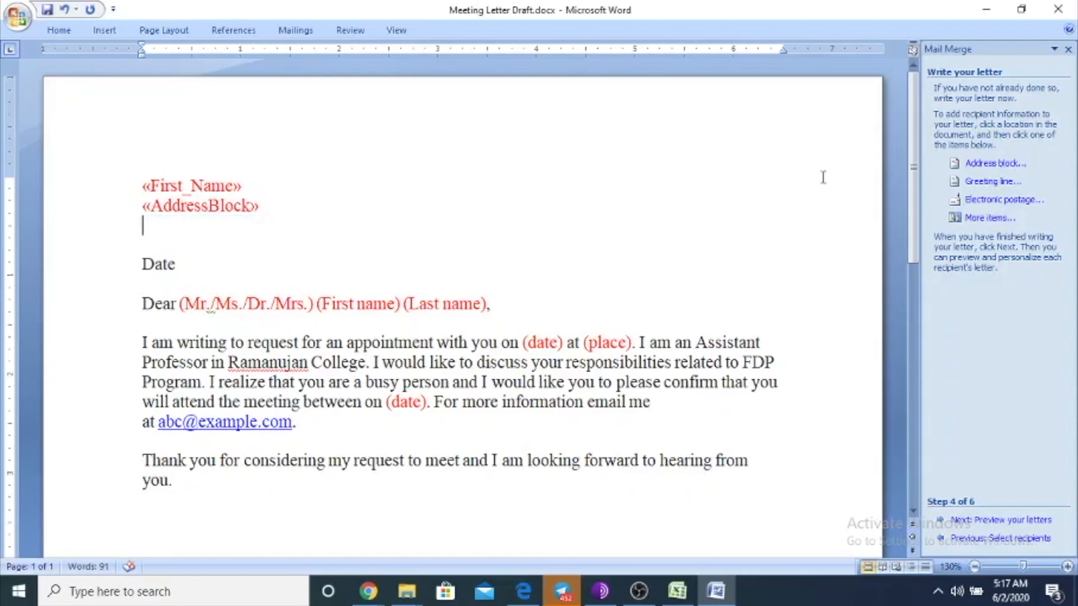
click(985, 222)
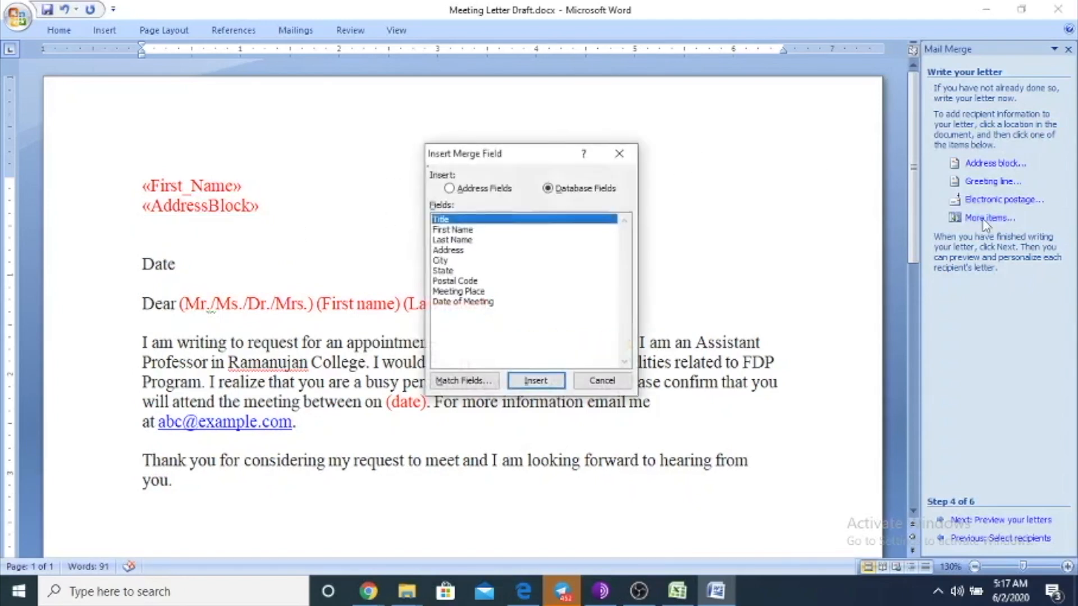
click(441, 262)
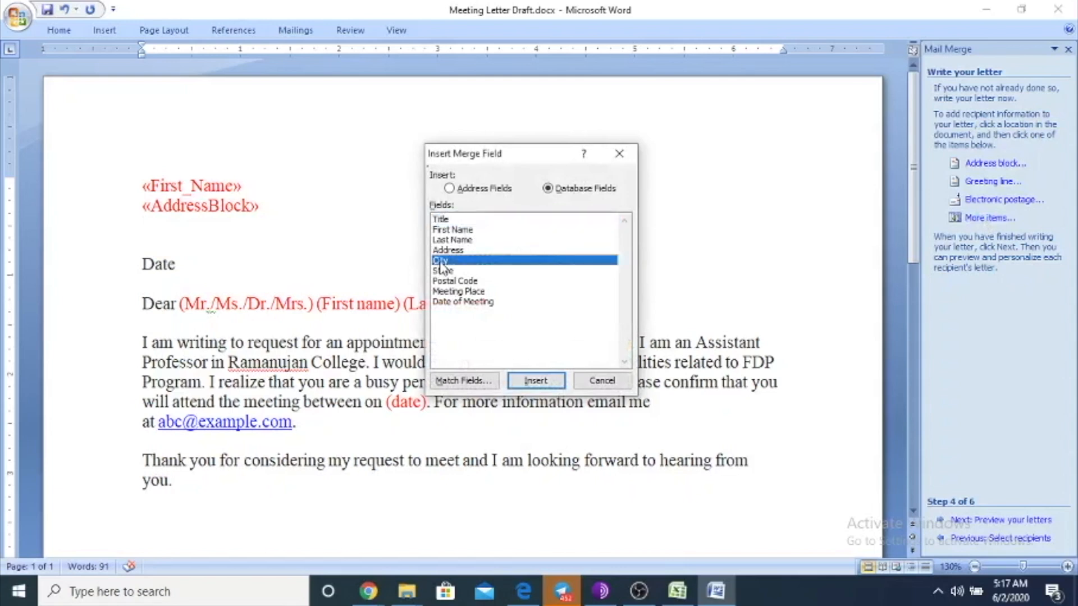
click(544, 372)
click(444, 271)
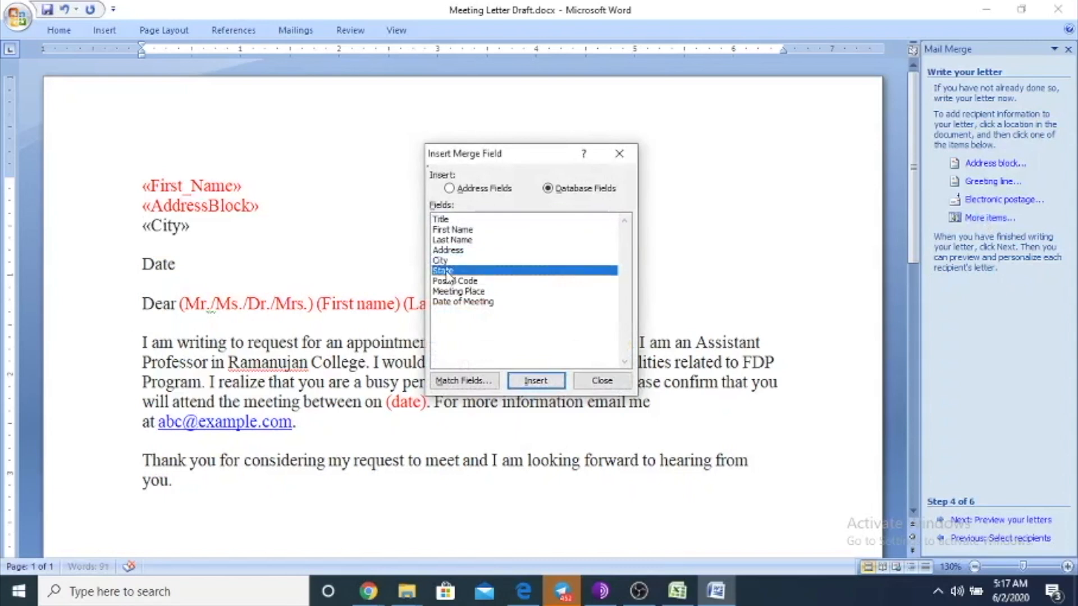
click(530, 381)
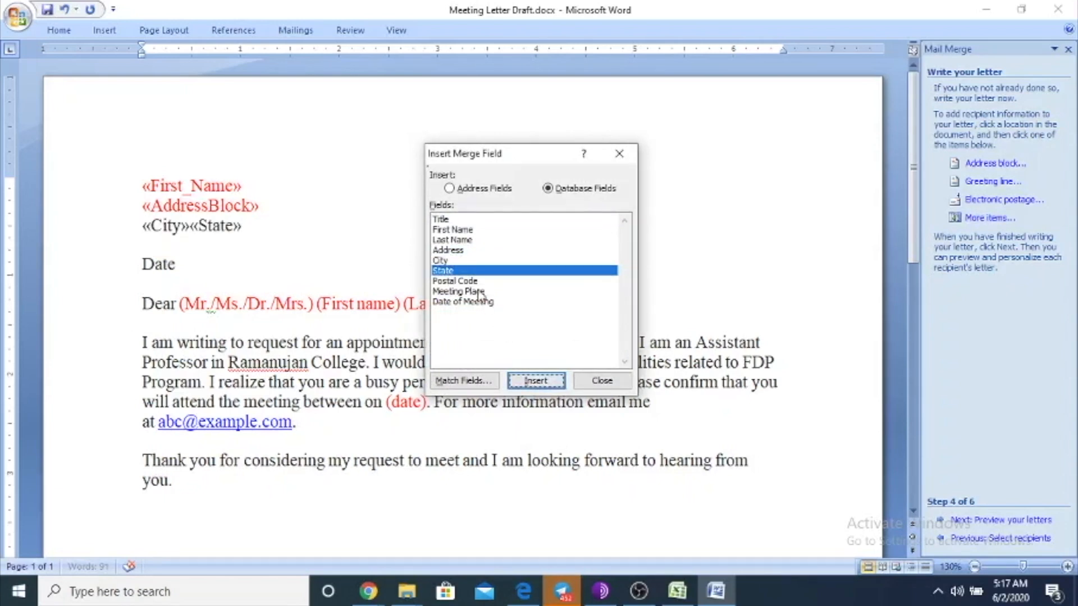
click(464, 282)
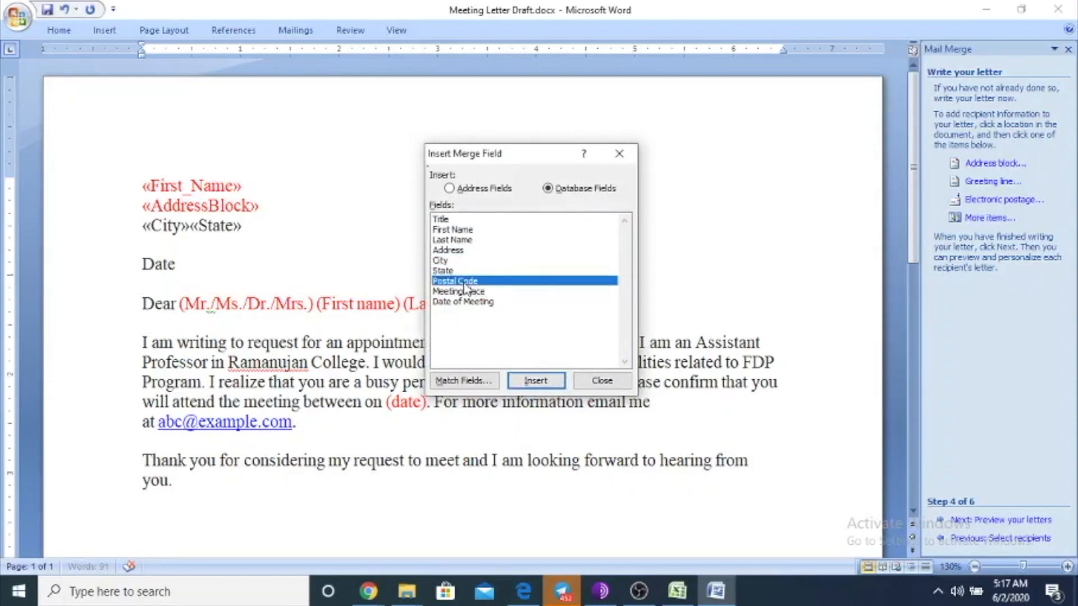
click(535, 382)
click(601, 380)
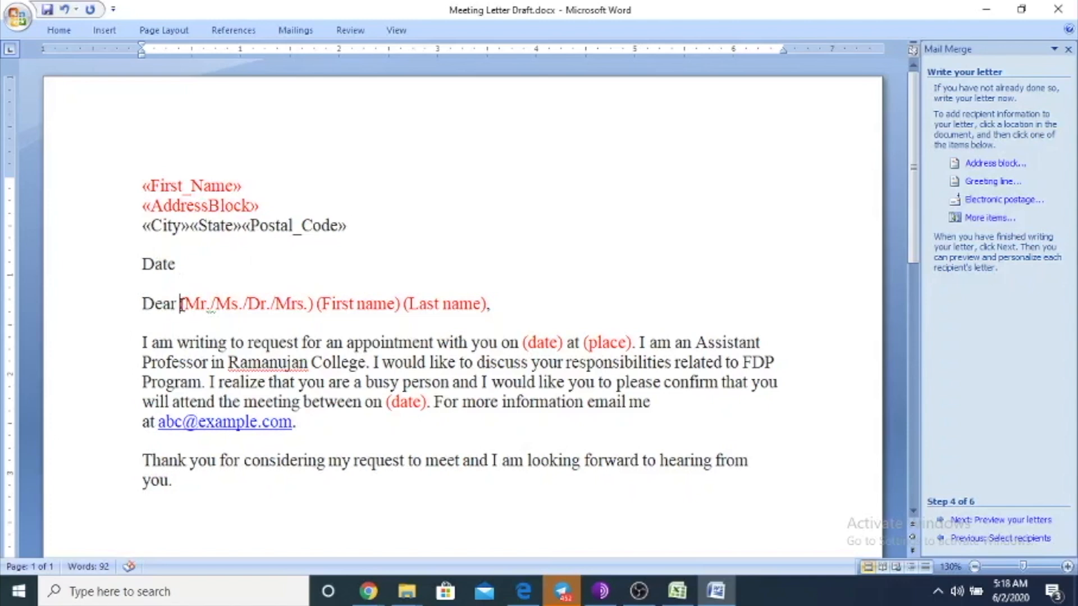
Step: Delete the title, first name and last name placeholders after "Dear" in the greeting line, keeping the comma
key(Delete)
key(Delete)
key(Delete)
key(Delete)
key(Delete)
key(Delete)
key(Delete)
key(Delete)
key(Delete)
key(Delete)
key(Delete)
key(Delete)
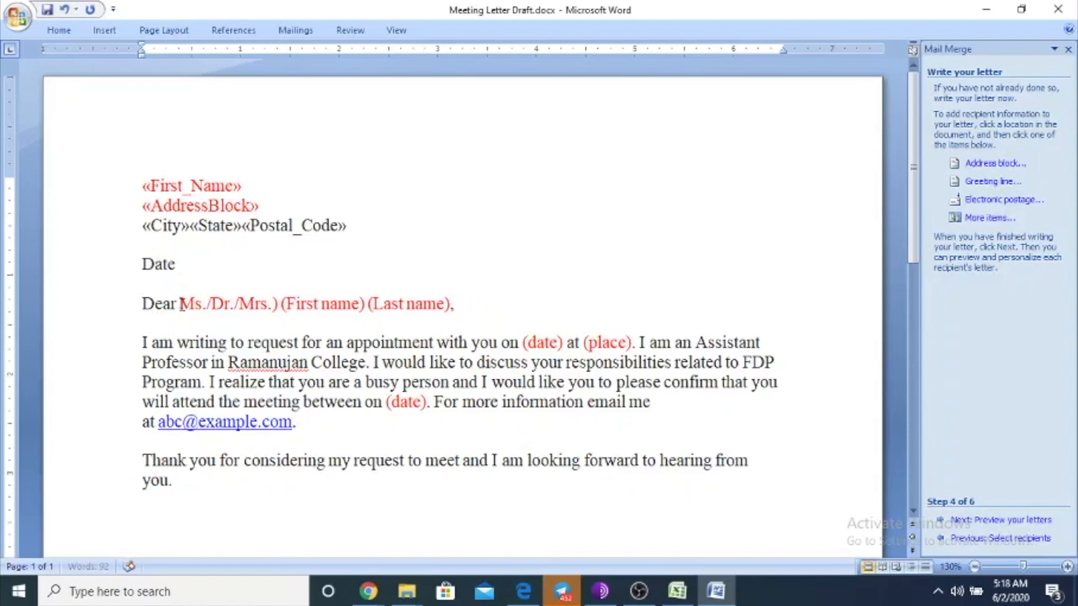
key(Delete)
key(Delete)
key(Delete)
key(Delete)
key(Delete)
key(Delete)
key(Delete)
key(Delete)
key(Delete)
key(Delete)
key(Delete)
key(Delete)
key(Delete)
key(Delete)
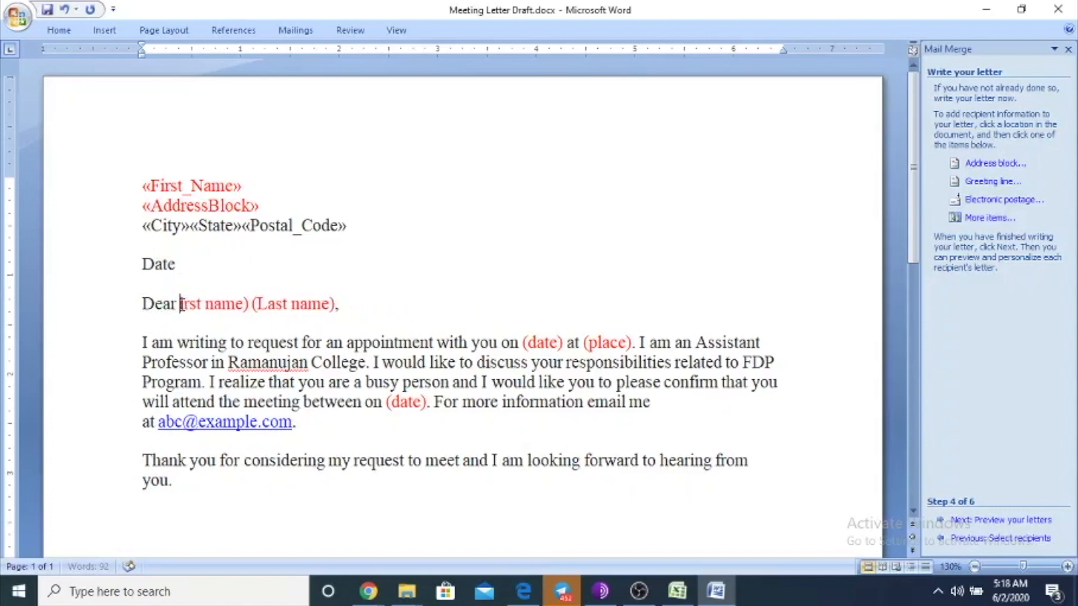
key(Delete)
key(Delete)
key(Delete)
key(Delete)
key(Delete)
key(Delete)
key(Delete)
key(Delete)
key(Delete)
key(Delete)
key(Delete)
key(Delete)
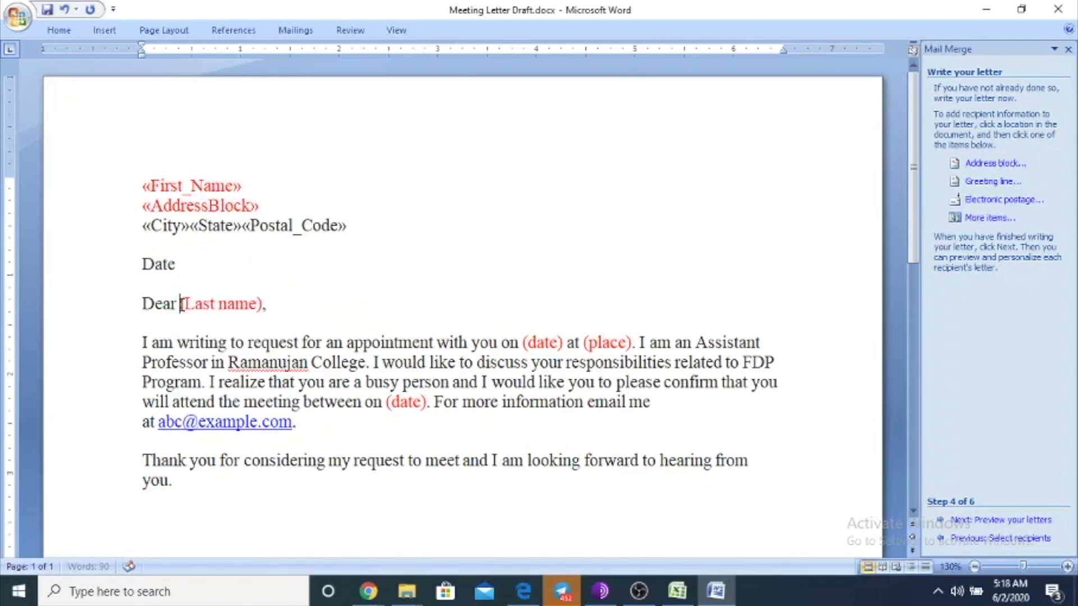
key(Delete)
key(Delete)
key(Delete)
key(Delete)
key(Delete)
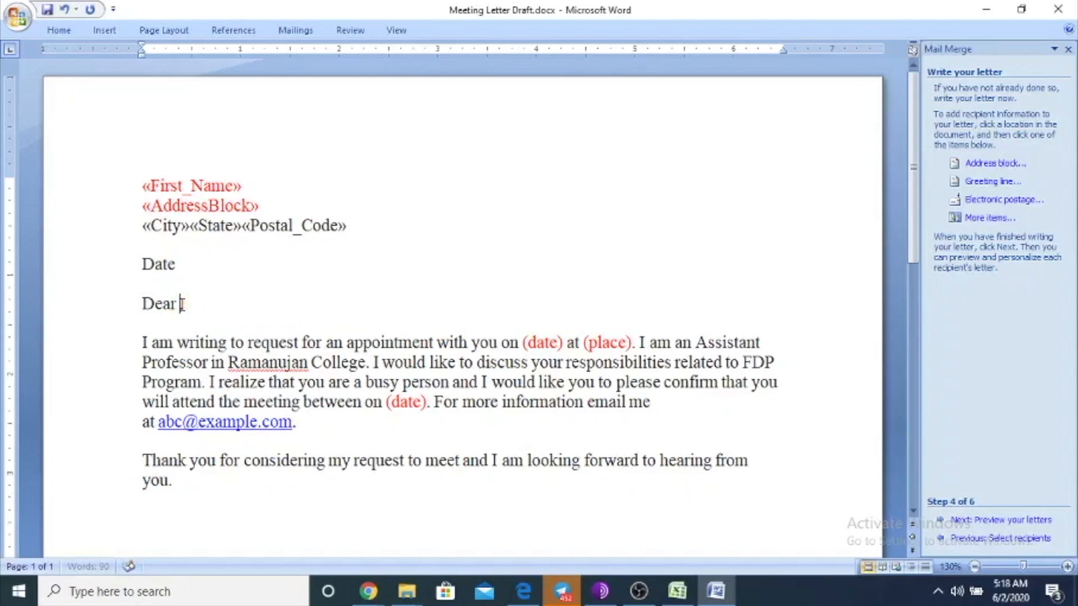
Step: Insert the Title, First Name and Last Name merge fields between "Dear" and the comma in the greeting line
click(979, 217)
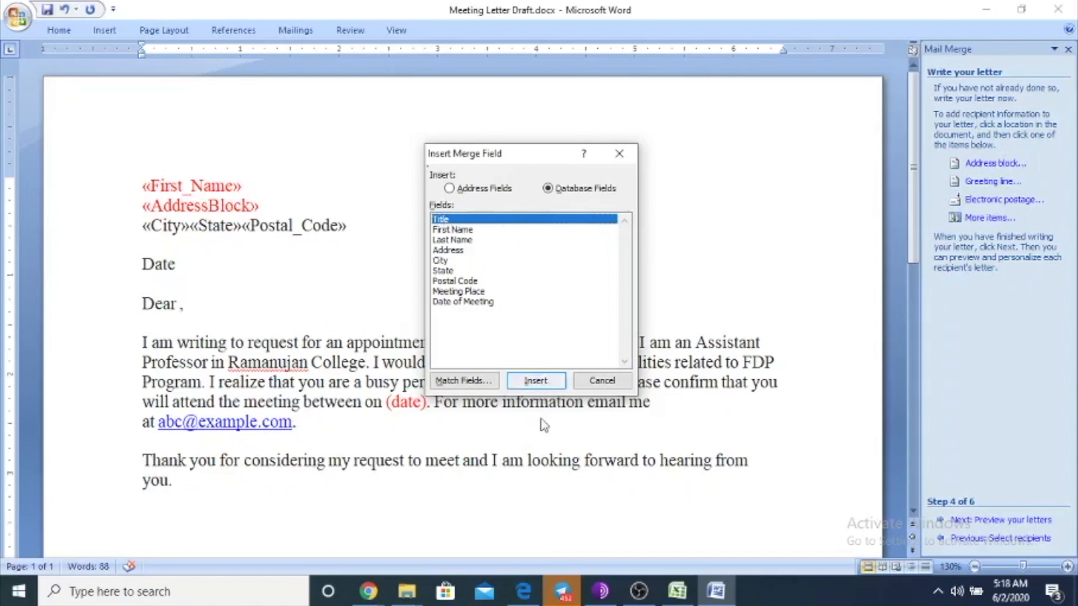
click(536, 381)
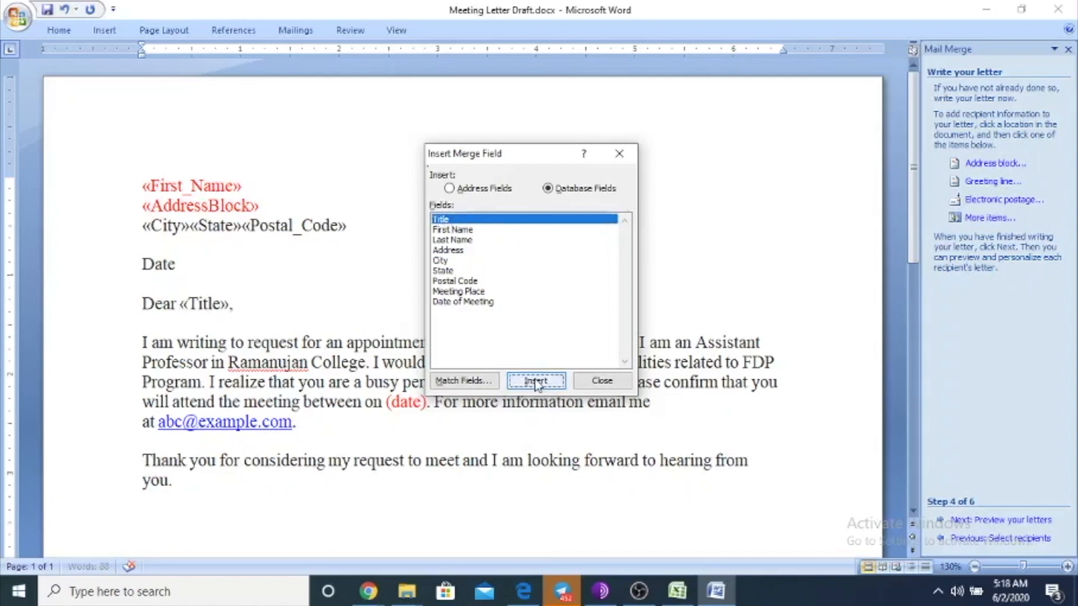
click(463, 231)
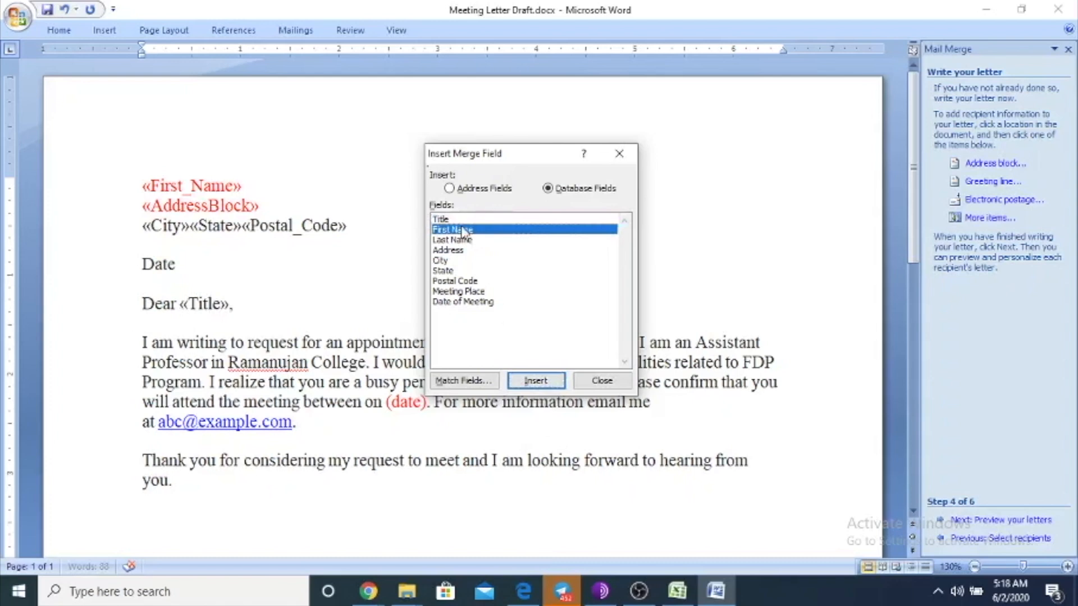
click(537, 383)
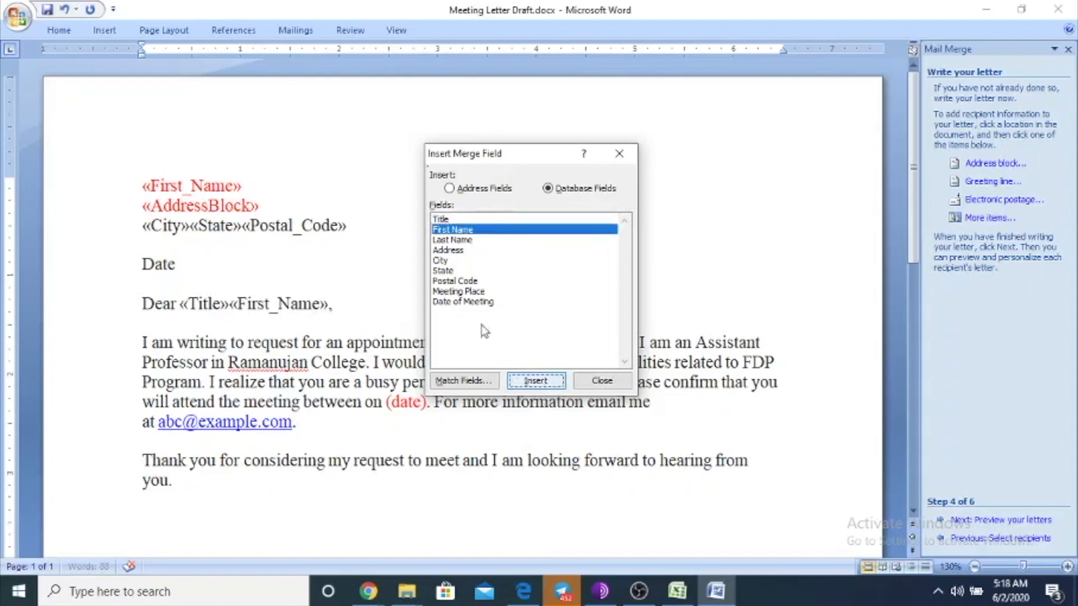
click(465, 240)
click(536, 381)
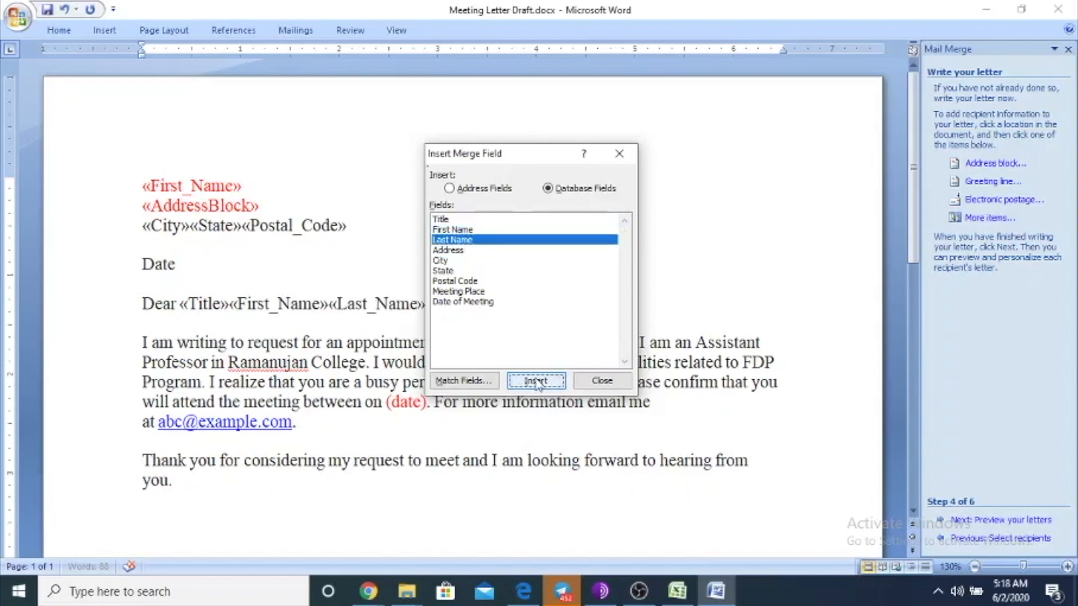
click(600, 381)
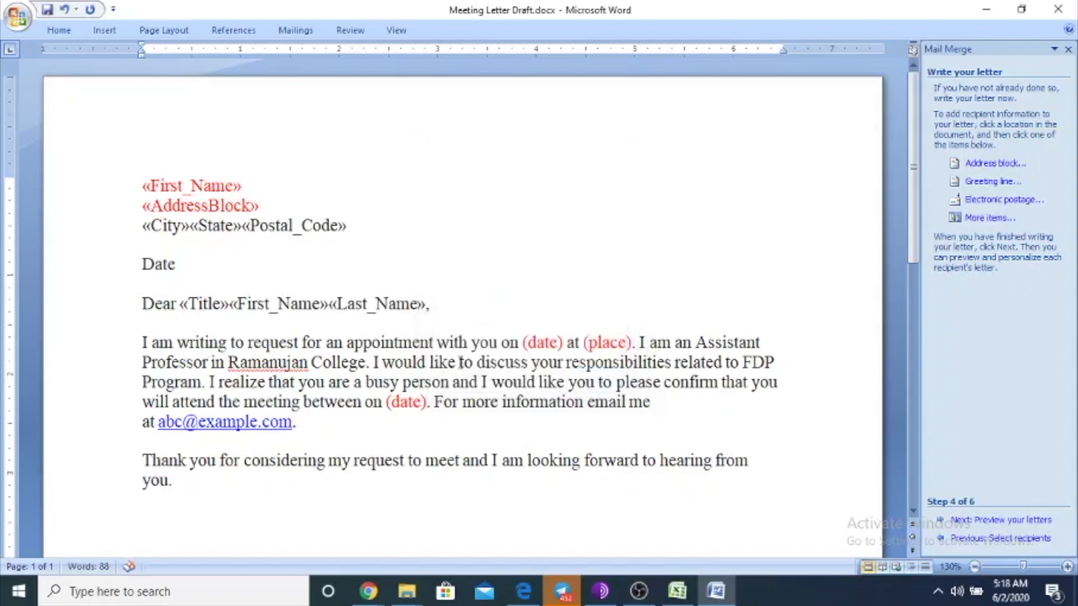
text(,)
Step: Replace the "(date)" placeholder in the first sentence of the letter body with the Date of Meeting merge field
drag(523, 342, 563, 344)
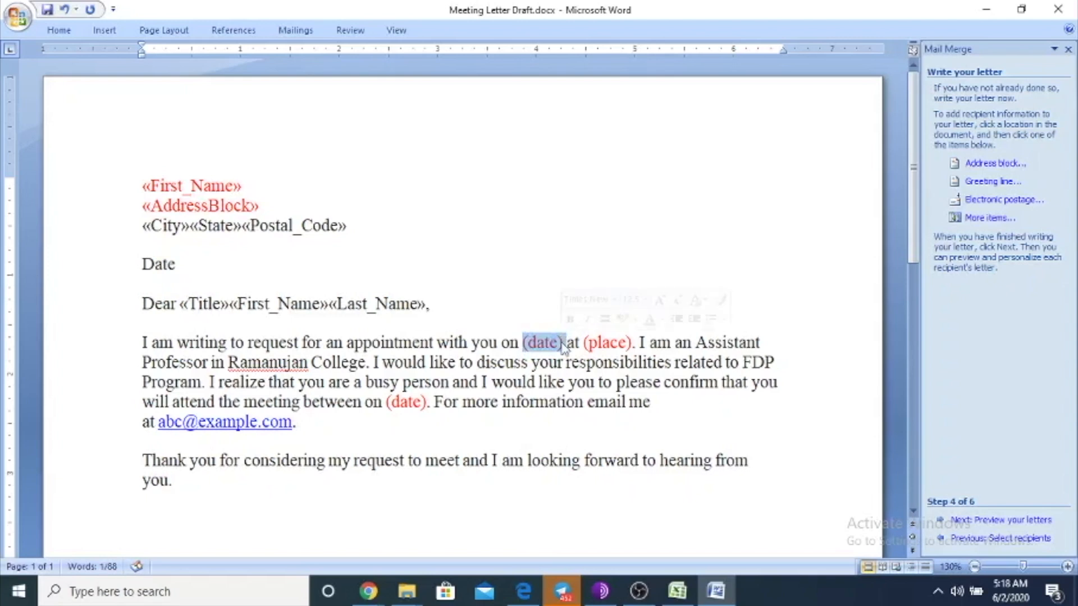
key(Delete)
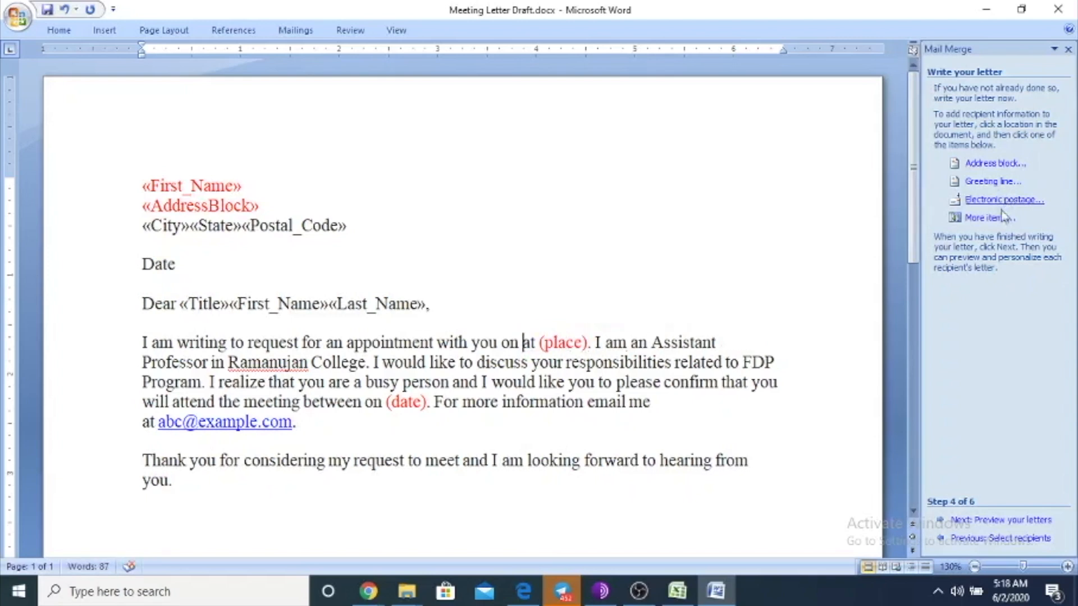
click(992, 217)
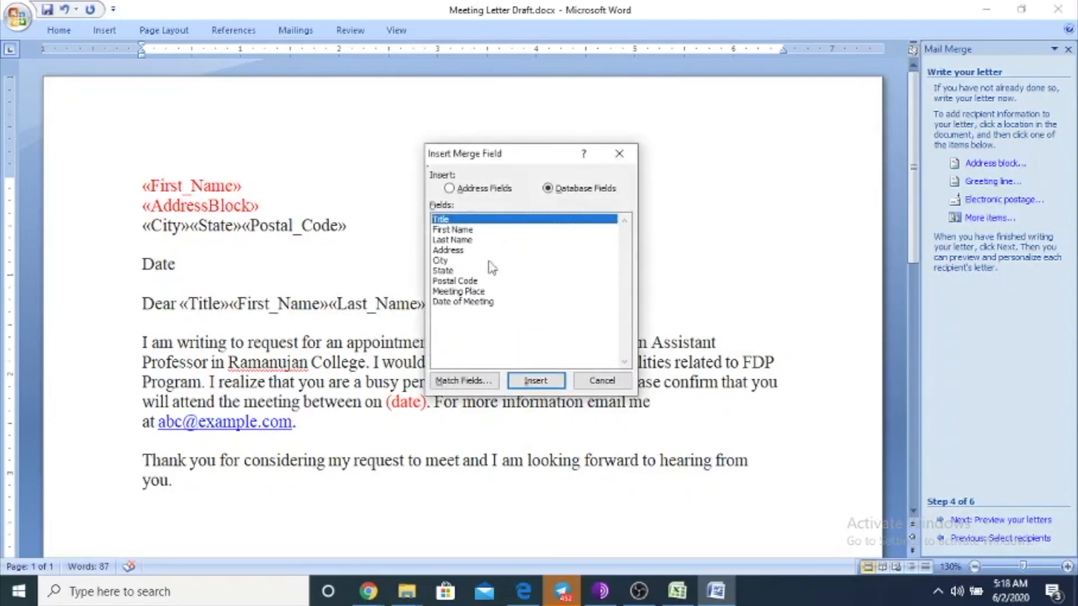
click(459, 302)
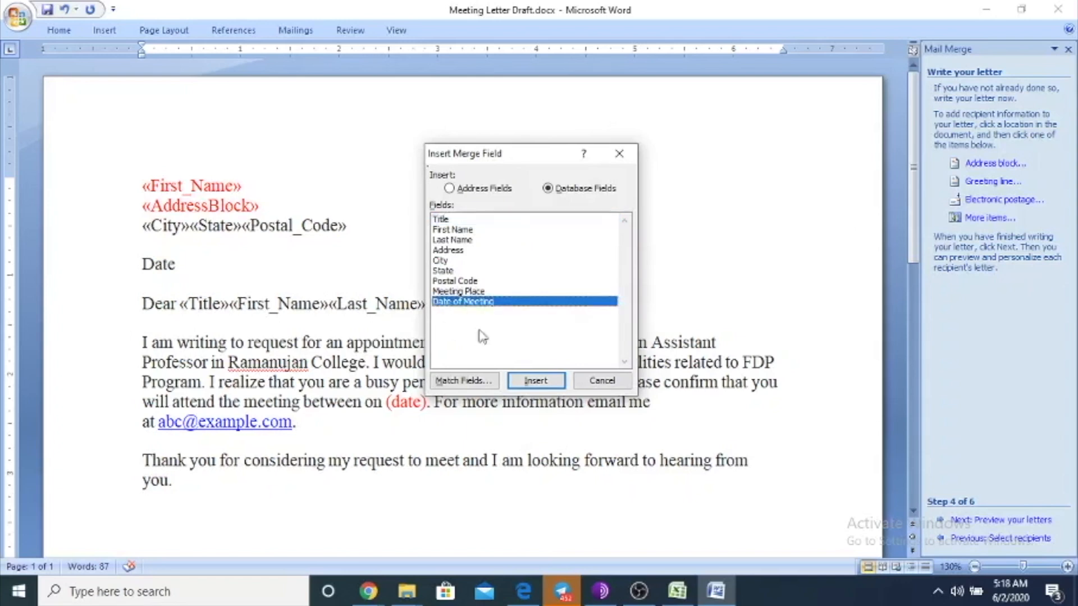
click(525, 384)
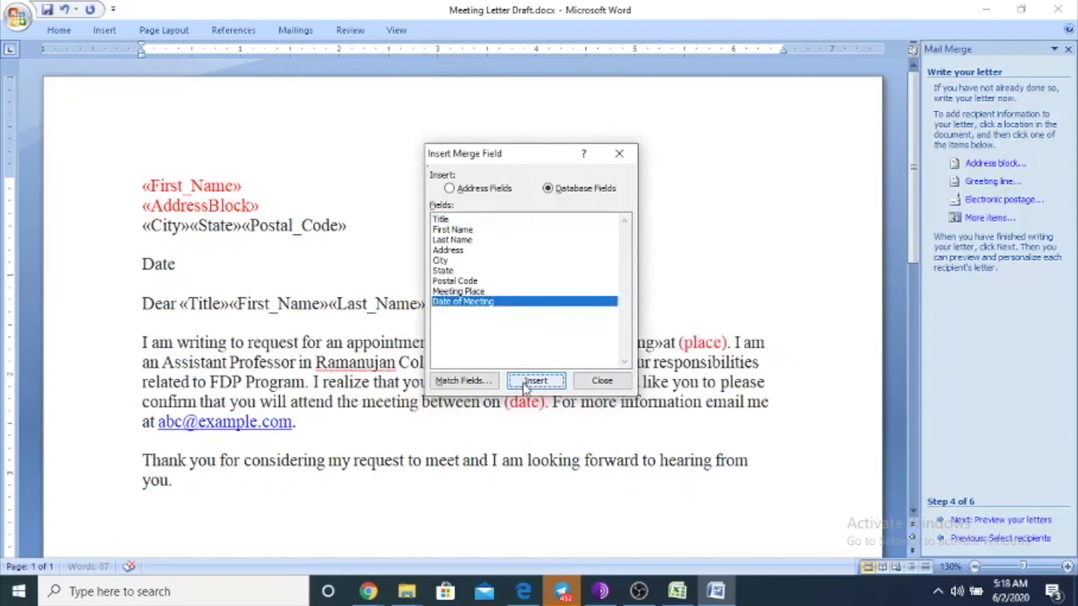
click(602, 381)
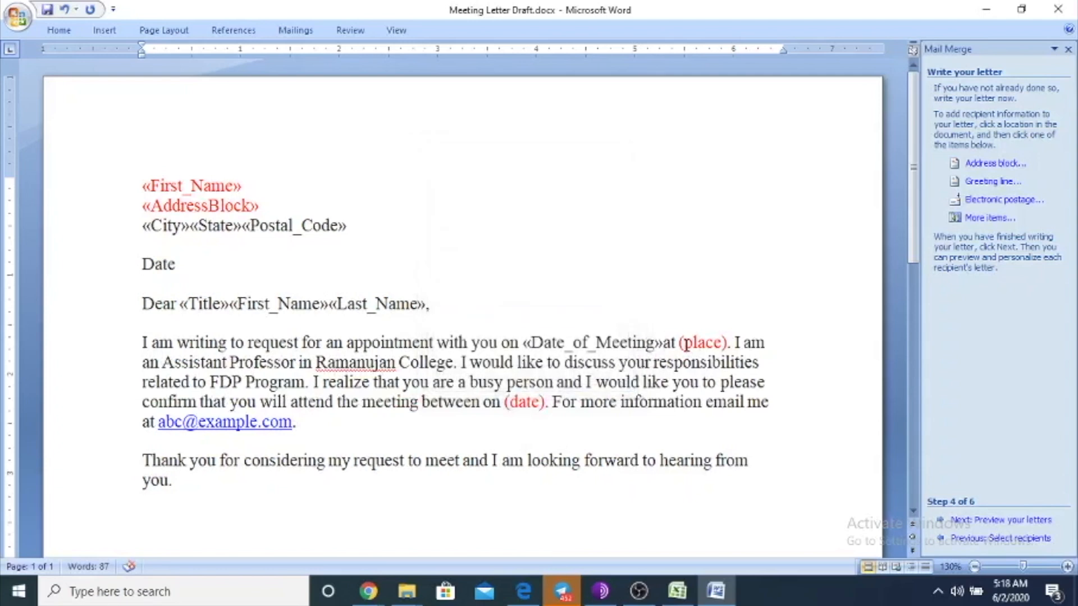
Step: Replace the "(place)" placeholder in the first sentence with the Meeting Place merge field, followed by a period
drag(681, 342, 733, 343)
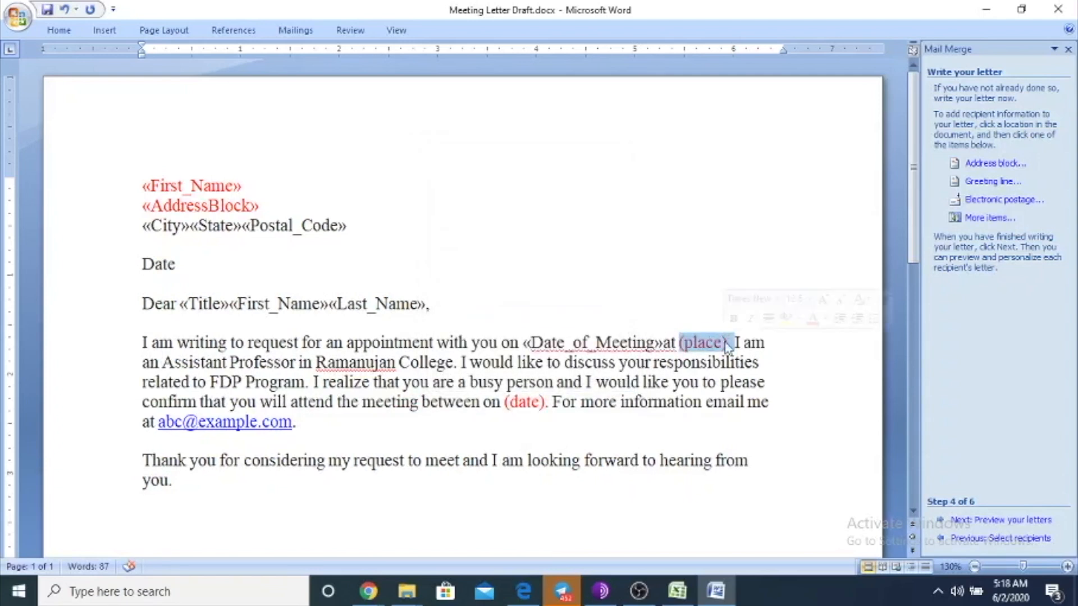
click(989, 218)
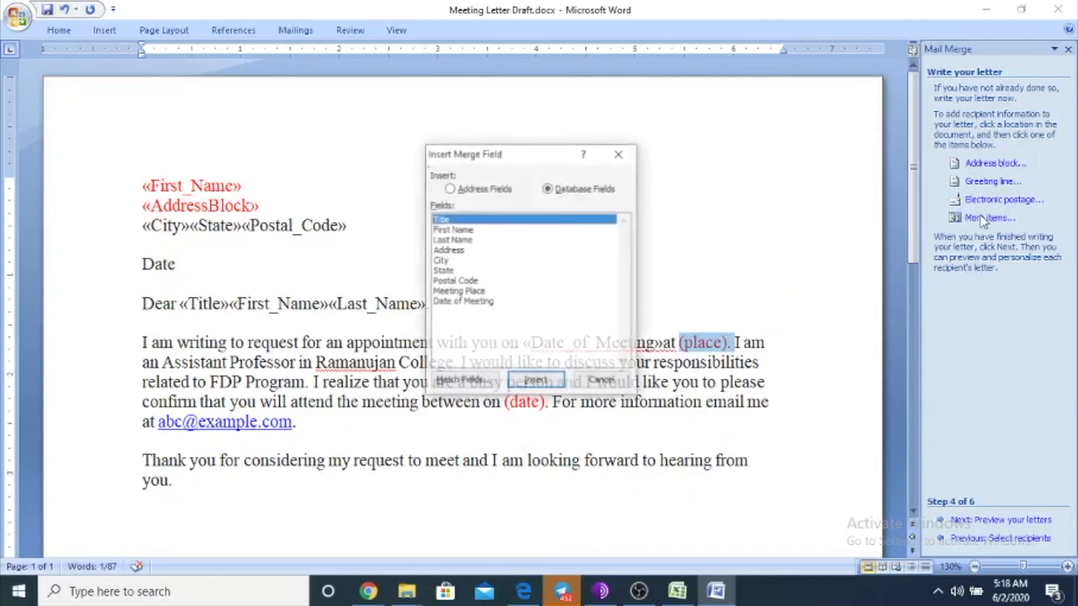
click(464, 291)
click(534, 382)
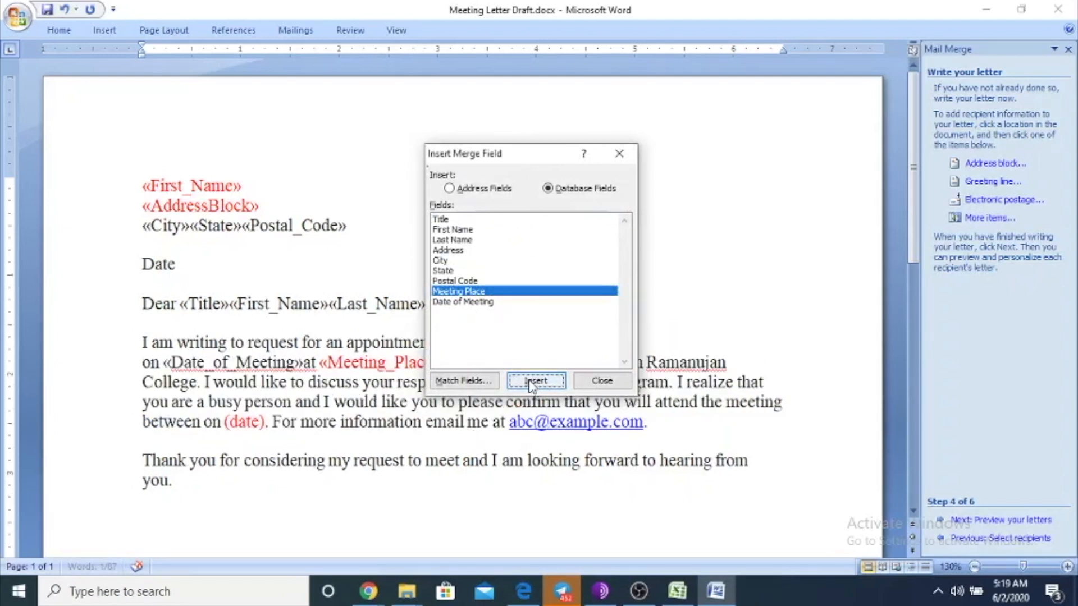
click(586, 384)
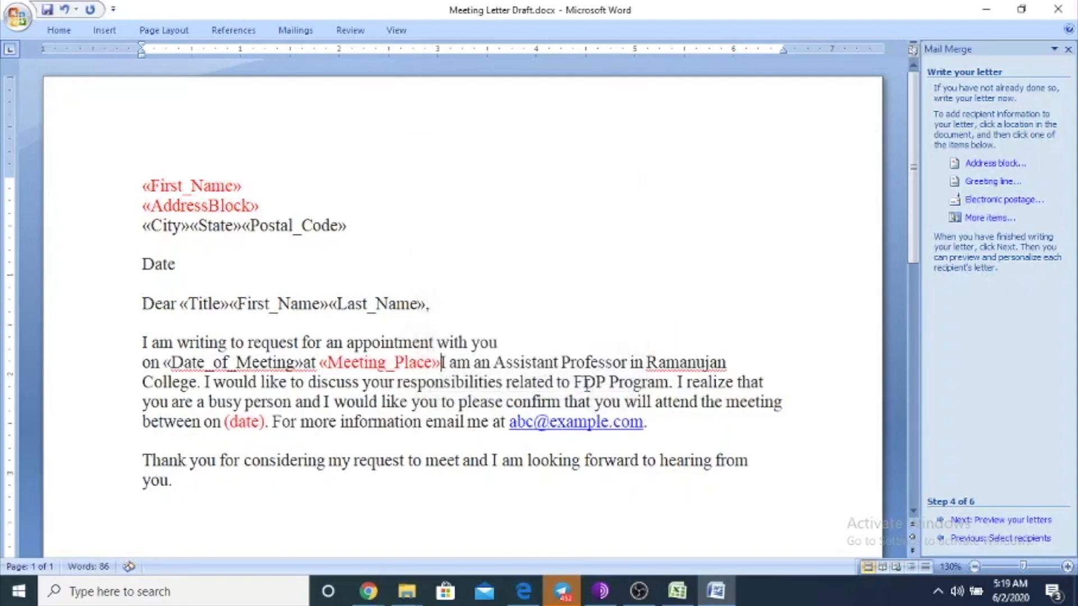
text(.)
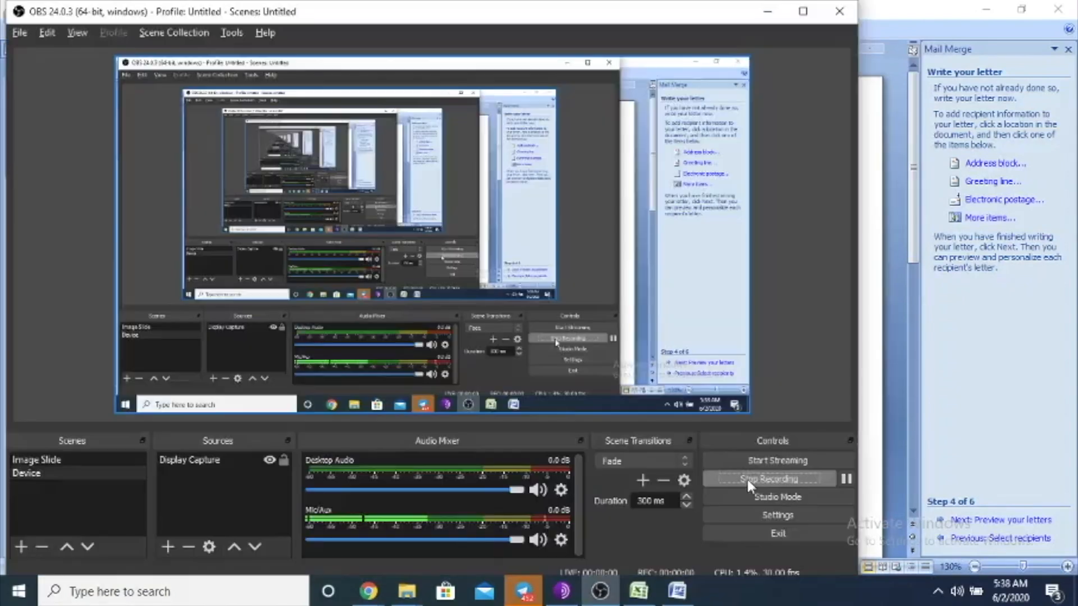
Step: Replace the remaining "(date)" placeholder after "attend the meeting between on" with the Date of Meeting merge field
key(alt+Tab)
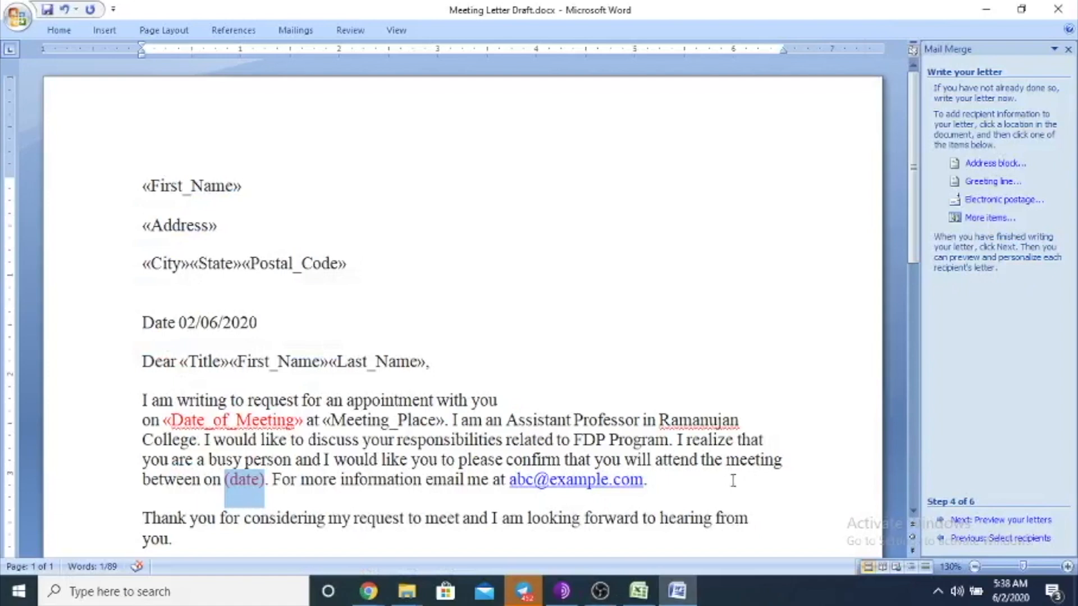
click(257, 486)
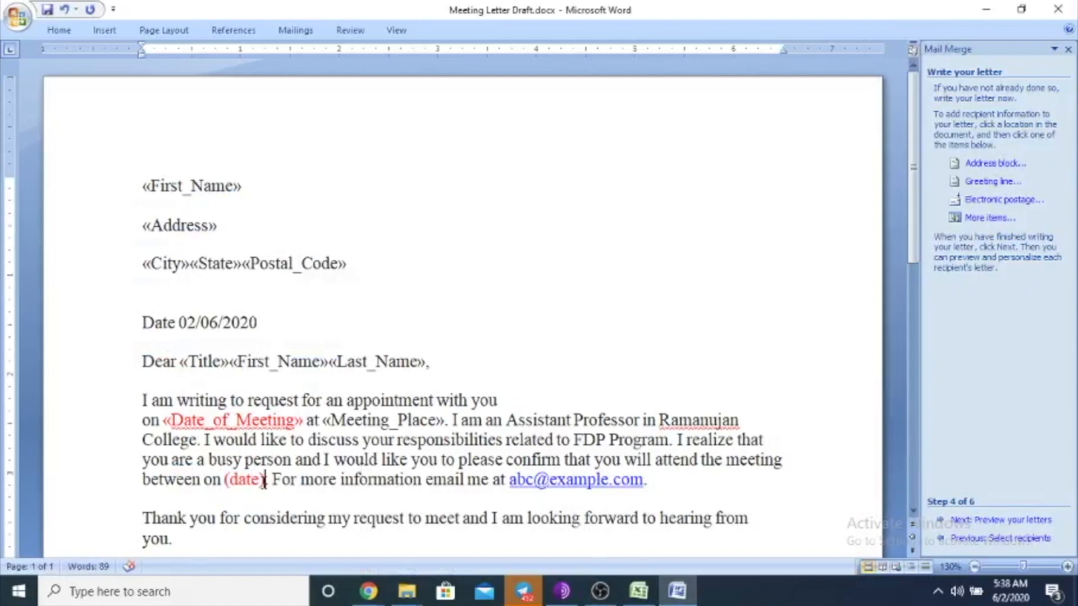
key(BackSpace)
key(BackSpace)
key(BackSpace)
key(BackSpace)
key(BackSpace)
key(BackSpace)
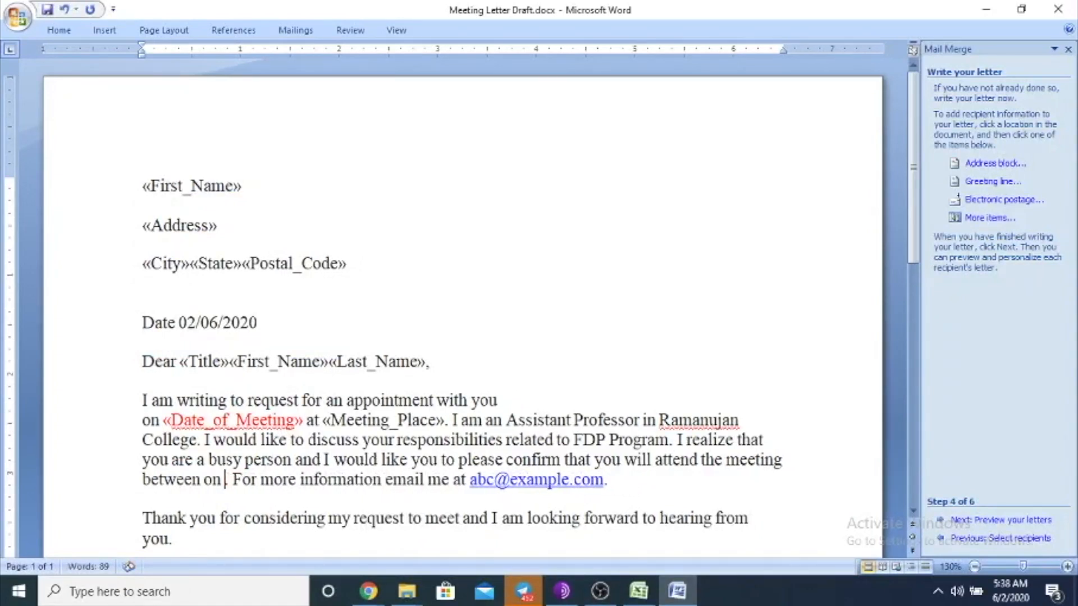
click(987, 217)
double_click(461, 302)
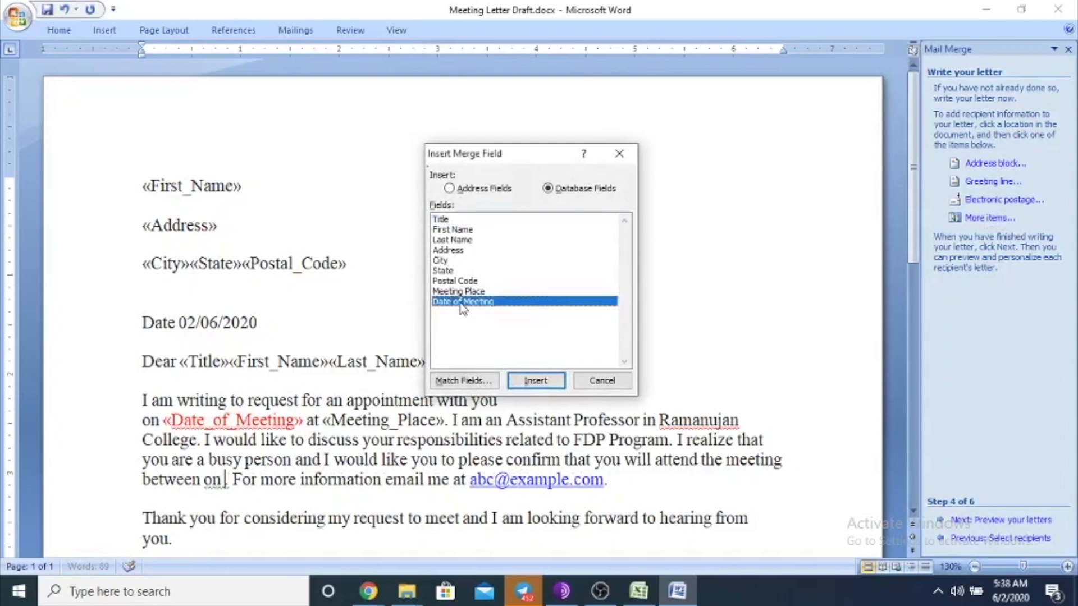
click(609, 383)
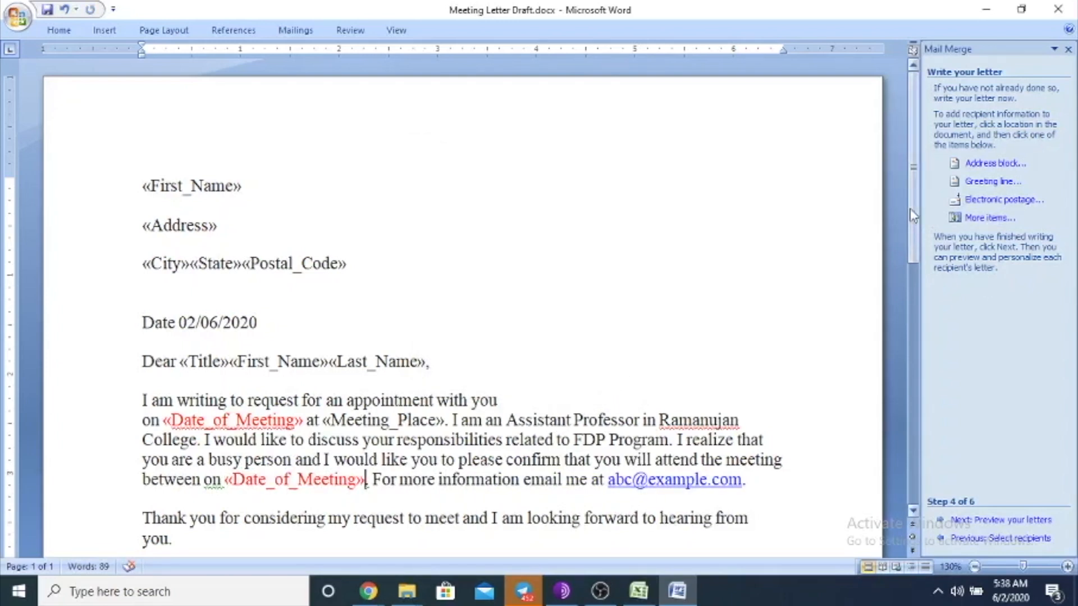
Step: Preview the merged letters, going back from the third recipient's letter to the first recipient's
drag(913, 216, 925, 149)
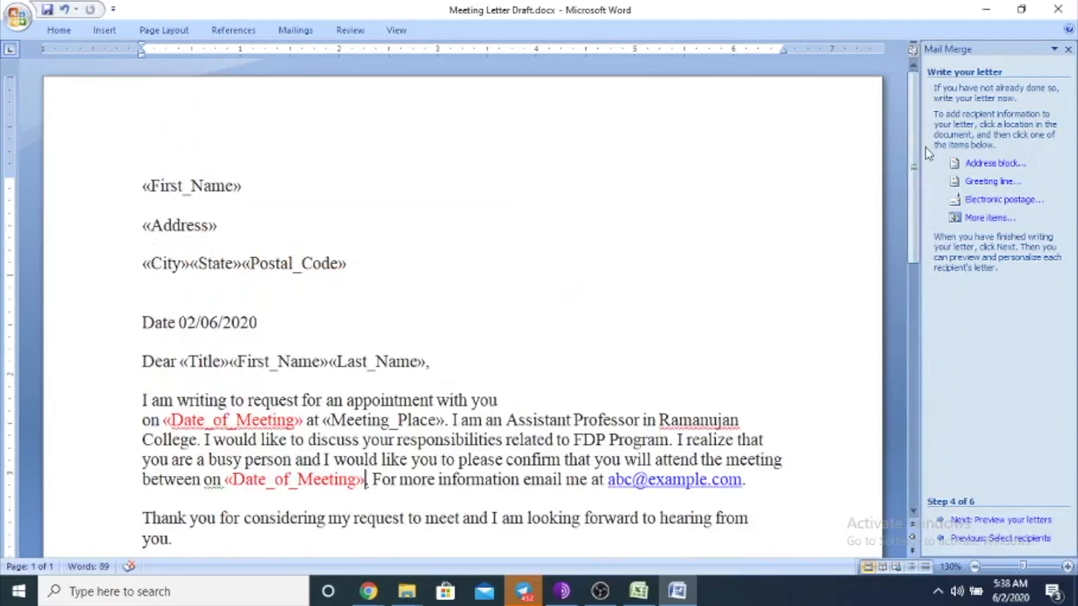
click(1004, 520)
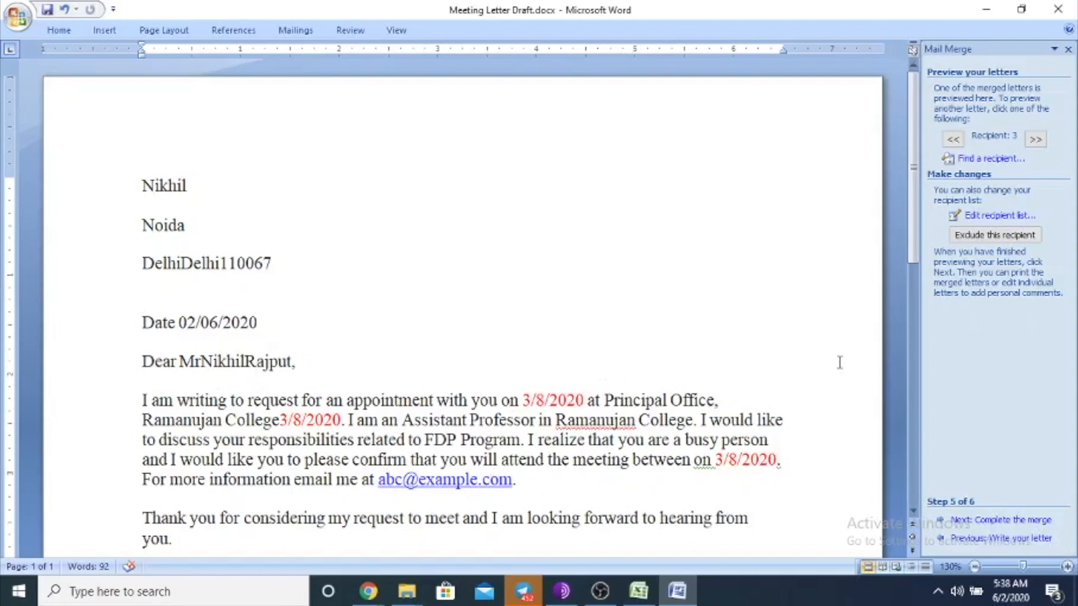
click(952, 139)
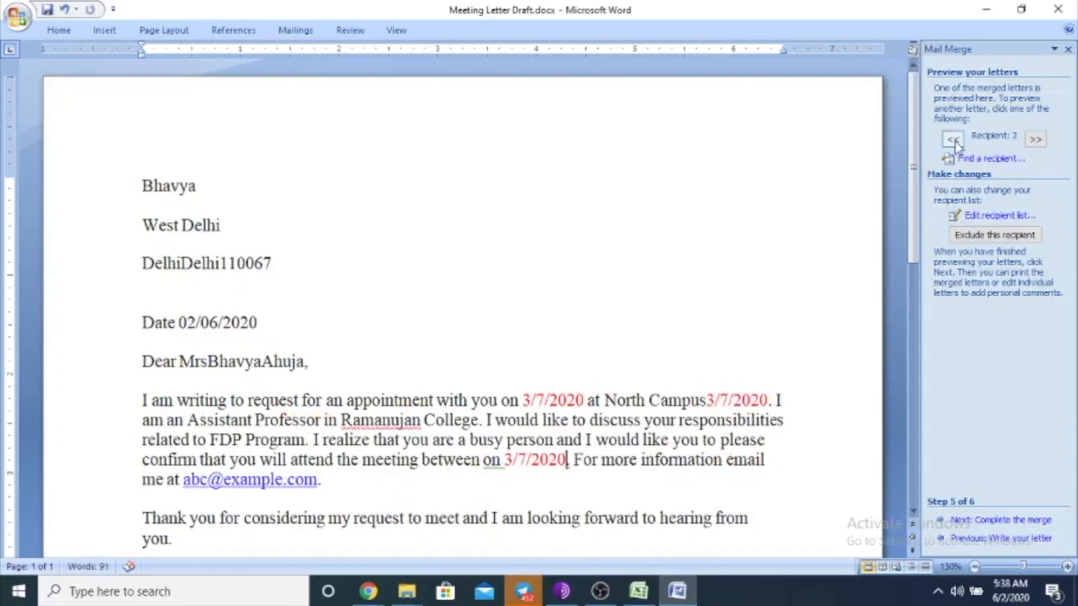
click(953, 139)
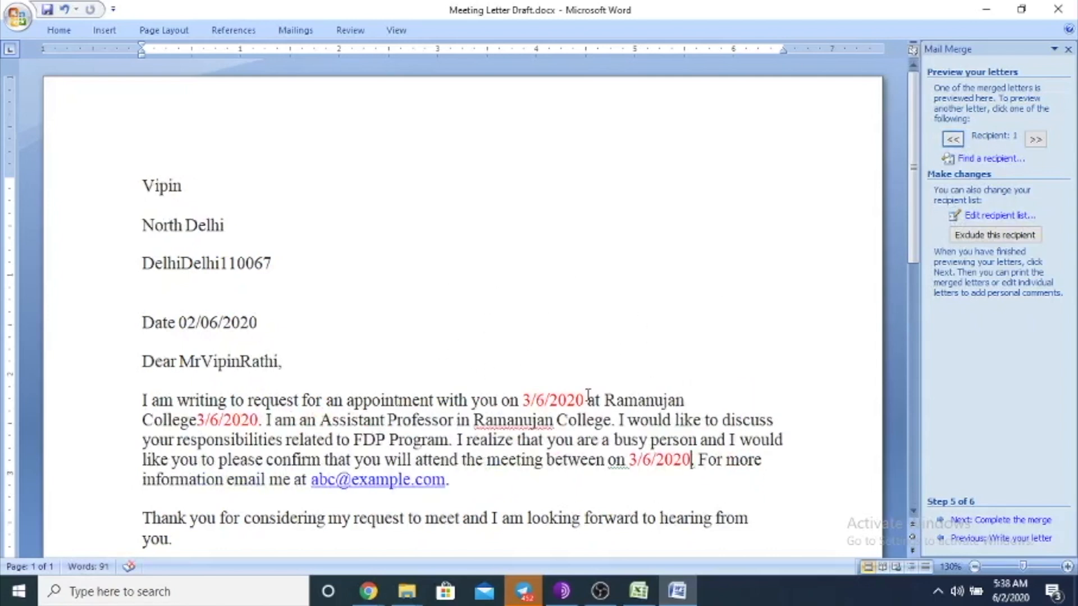
Step: Complete the merge and print records 1 to 3 with Microsoft Print to PDF, saving the output on the Desktop as test3
click(998, 520)
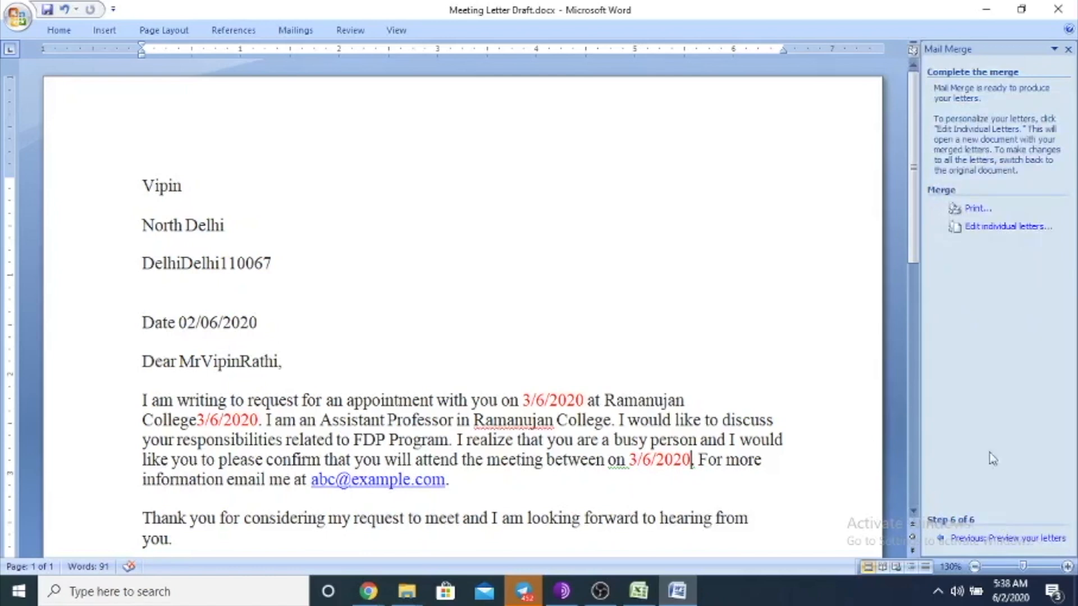
click(977, 209)
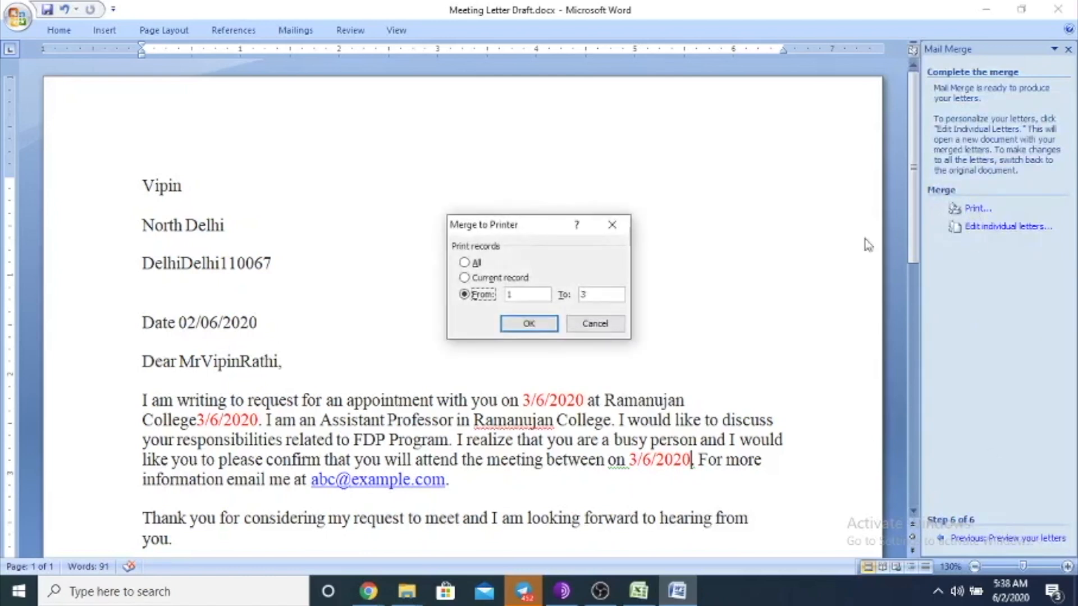
click(530, 324)
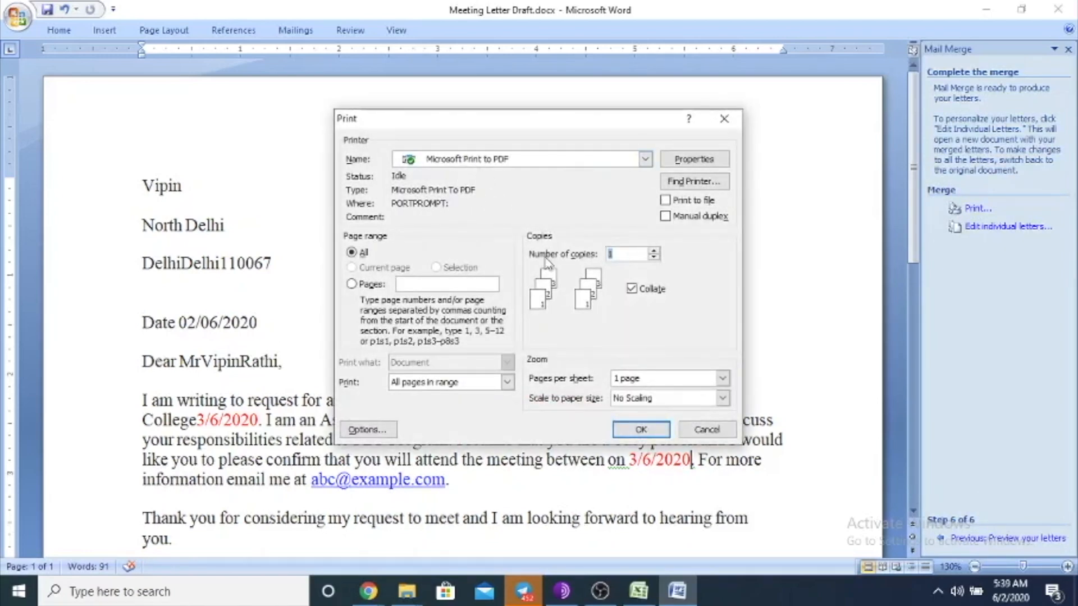
click(640, 431)
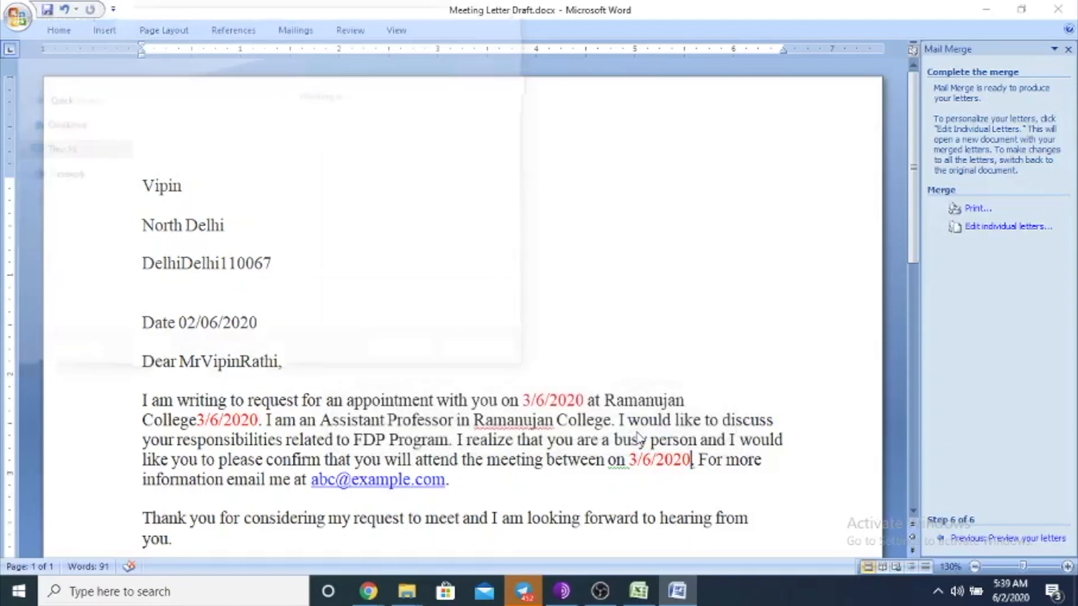
text(test3)
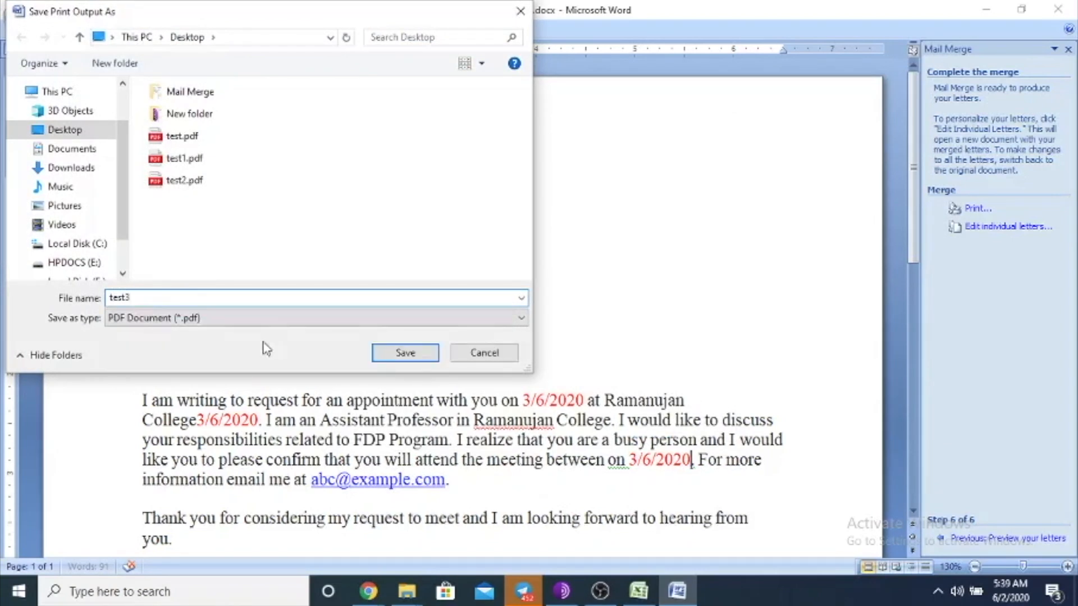
click(406, 354)
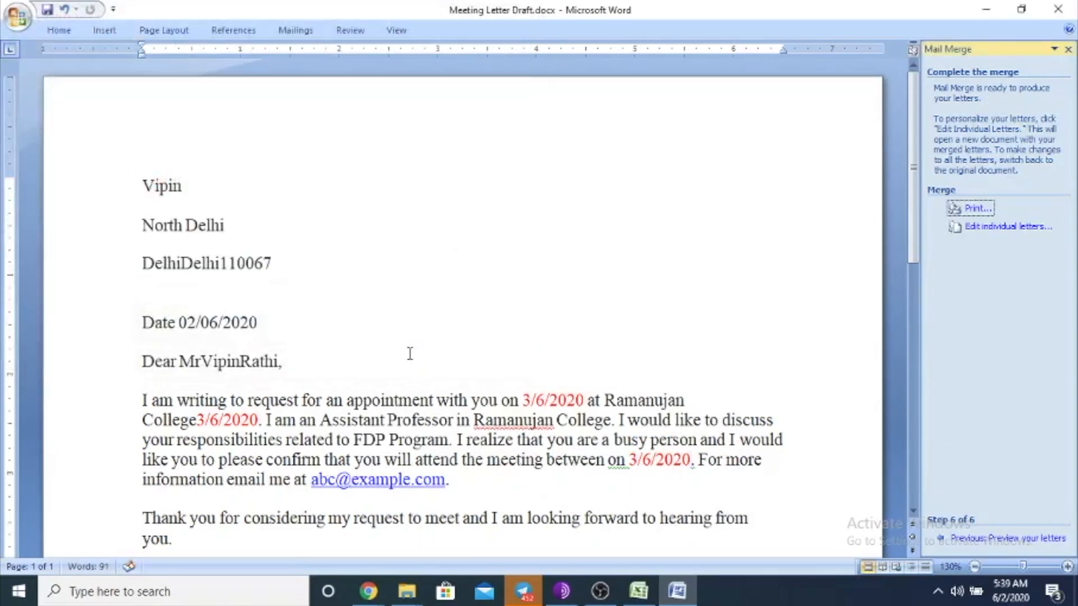
Step: Open test3.pdf from the desktop and look through the merged letters
key(super+d)
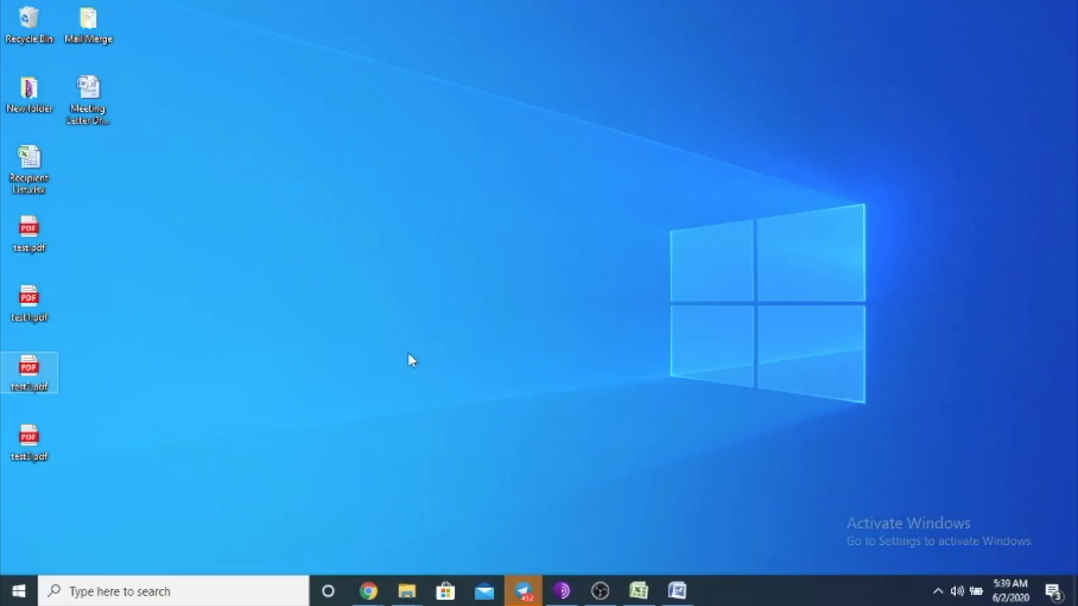
double_click(20, 437)
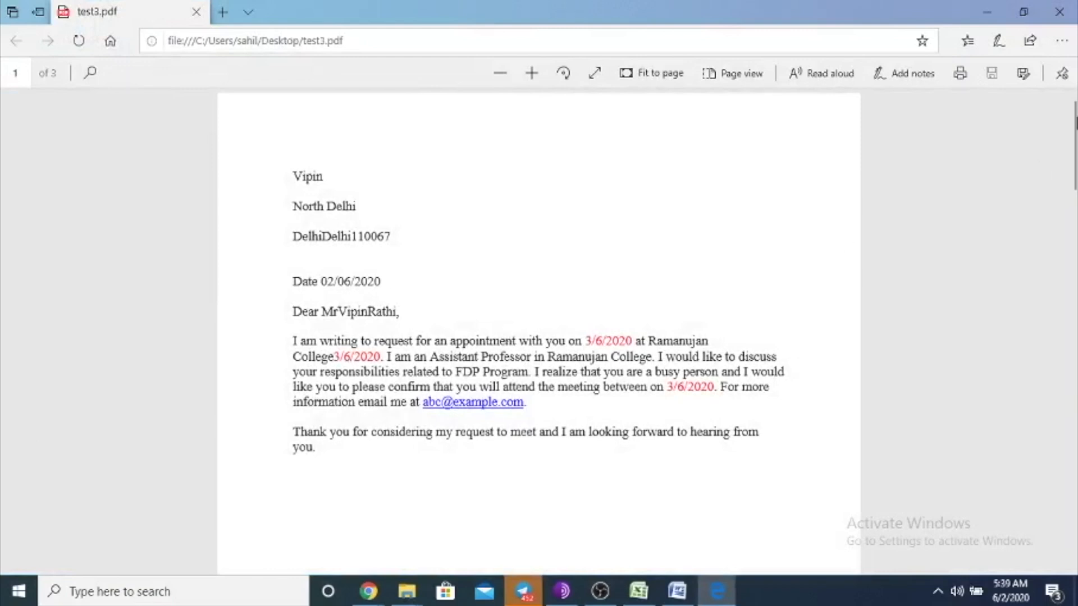
scroll(1074, 171, down, 5)
drag(1074, 171, 1030, 75)
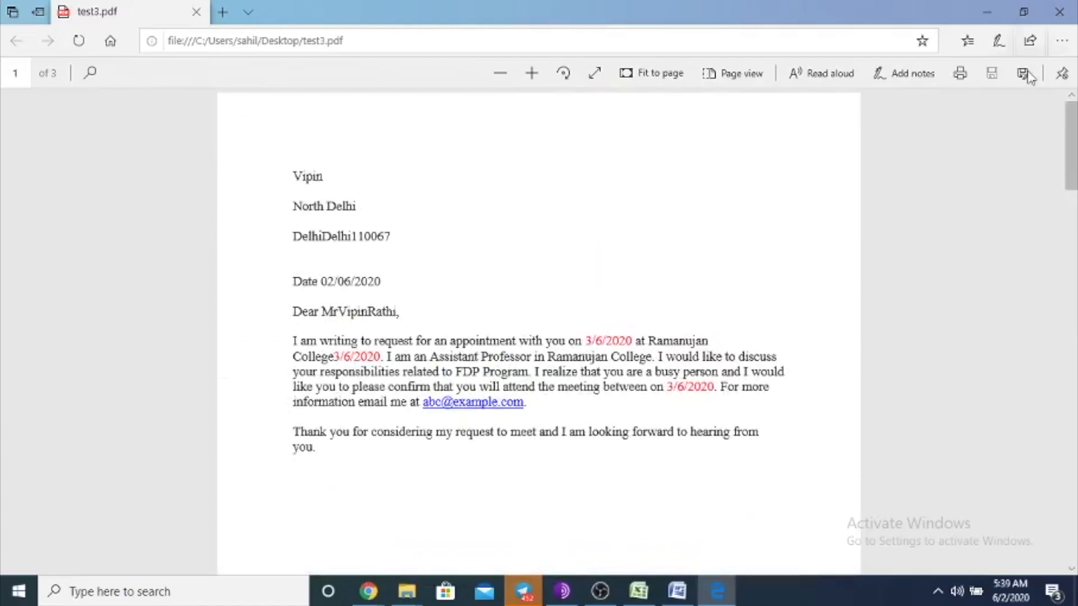